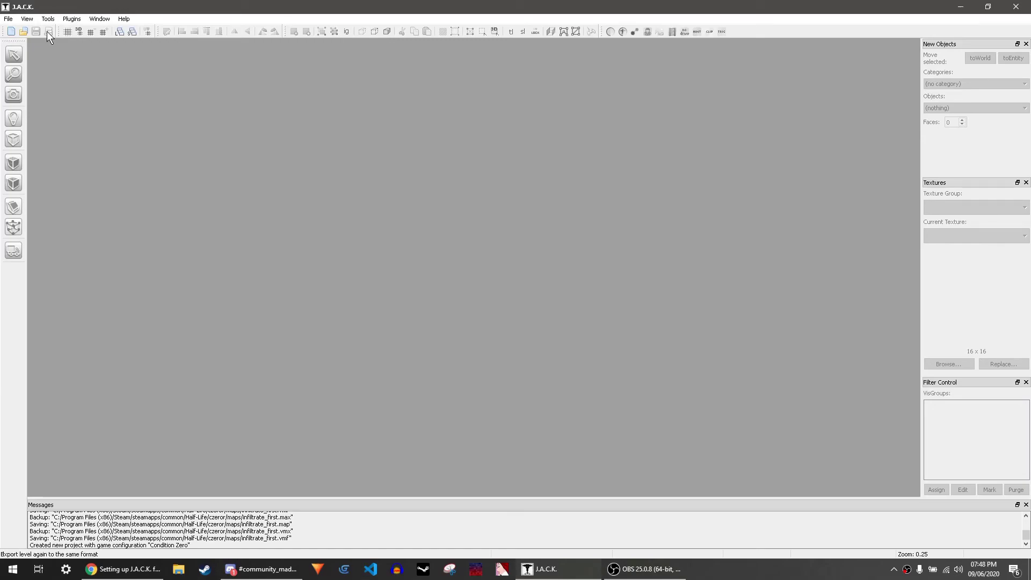
# Step: Create a new map with the Condition Zero configuration and a default room of 512 × 512 × 160 units
pyautogui.click(8, 18)
pyautogui.click(16, 28)
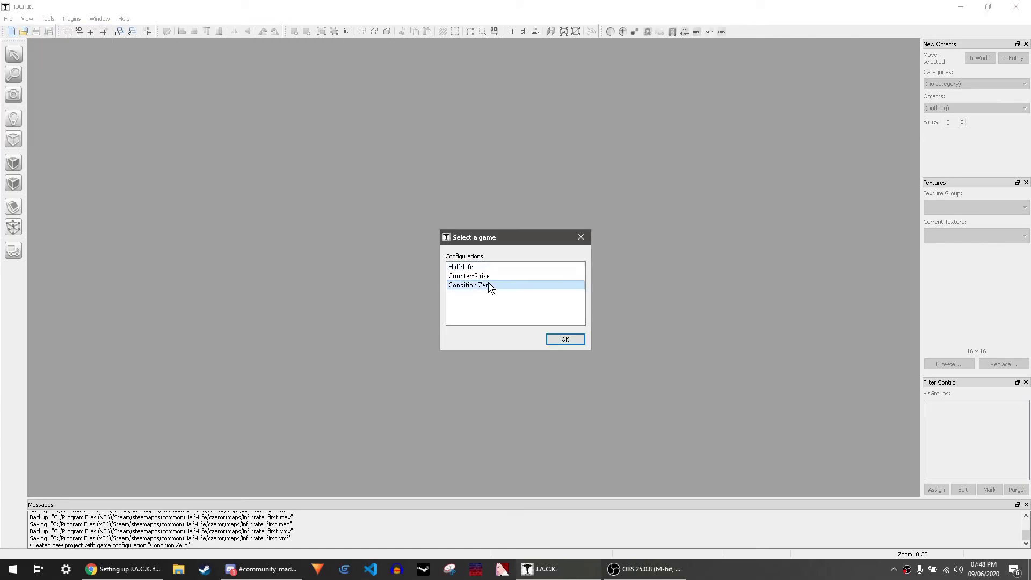
pyautogui.click(561, 337)
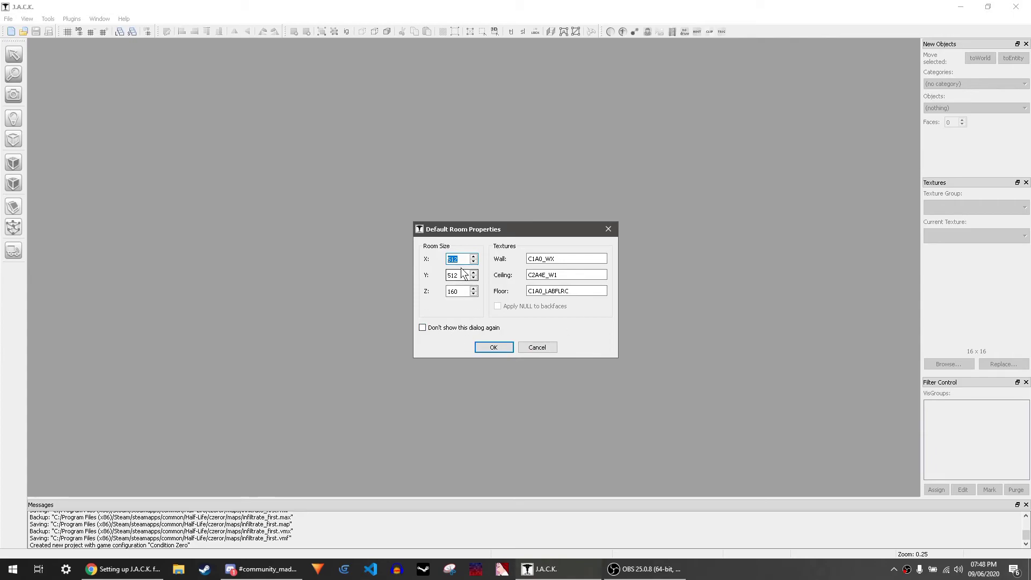
pyautogui.press('Return')
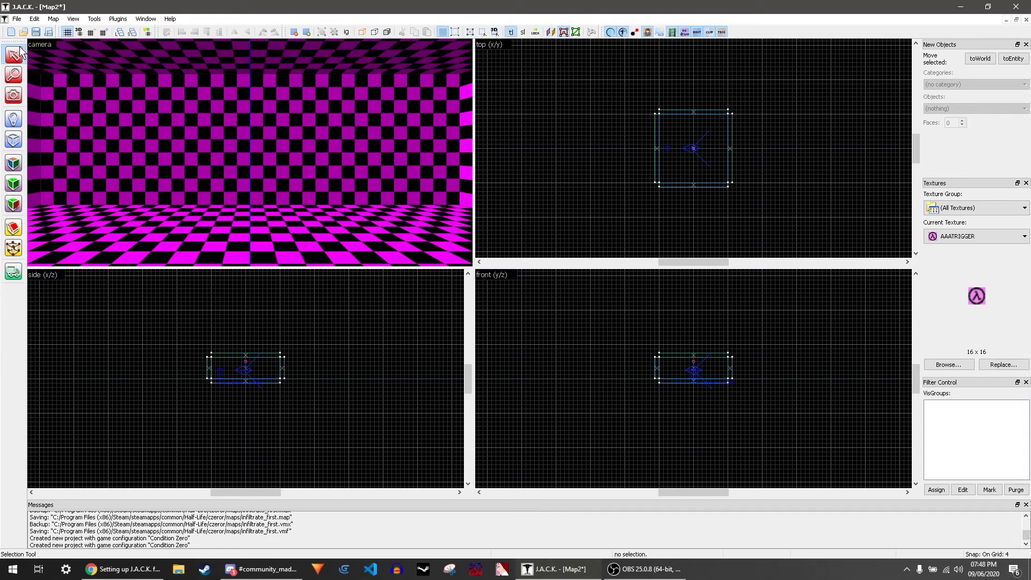
# Step: Set the camera view to 3D Shaded Textured Polygons and check the display modes offered for the top view
pyautogui.click(38, 44)
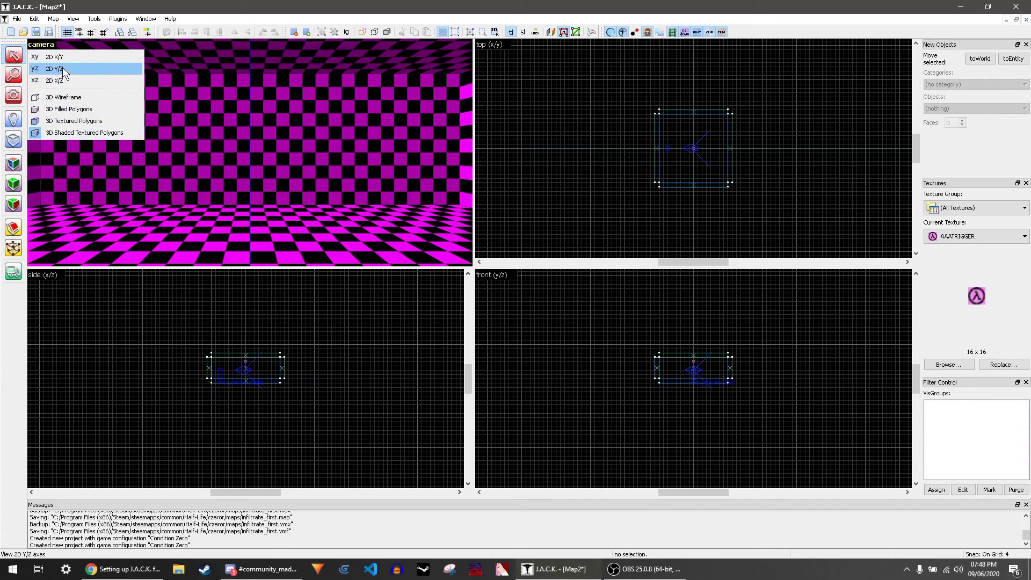
pyautogui.click(77, 136)
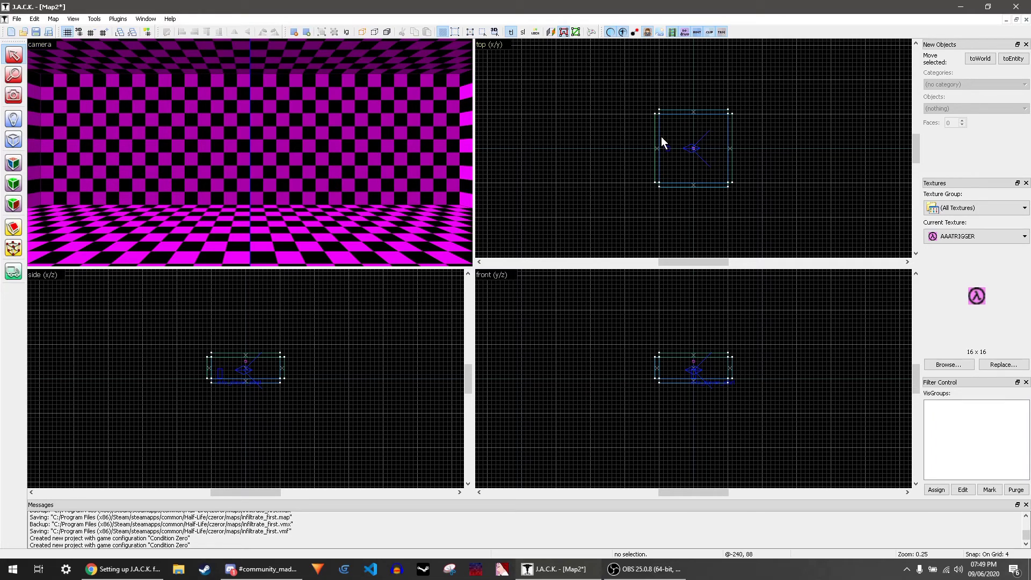
pyautogui.click(492, 45)
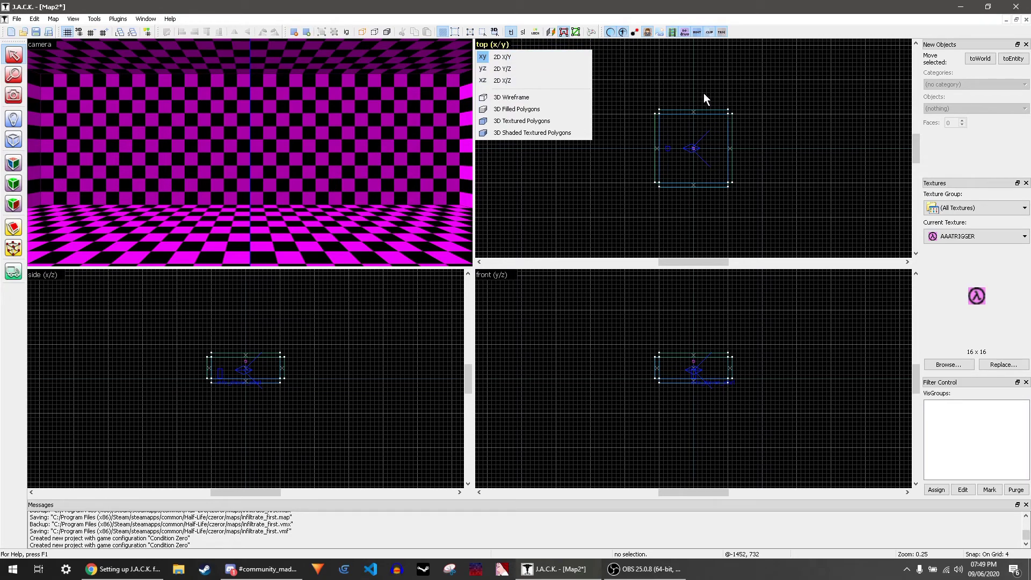
pyautogui.click(718, 95)
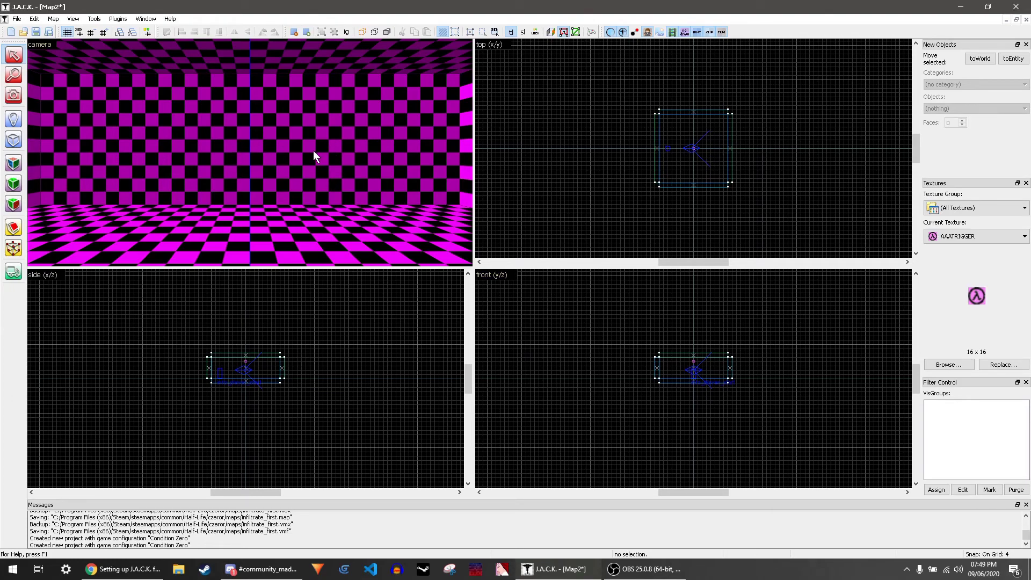
# Step: Examine the class of the blue player start entity in its object properties, leaving it as it is
pyautogui.press('z')
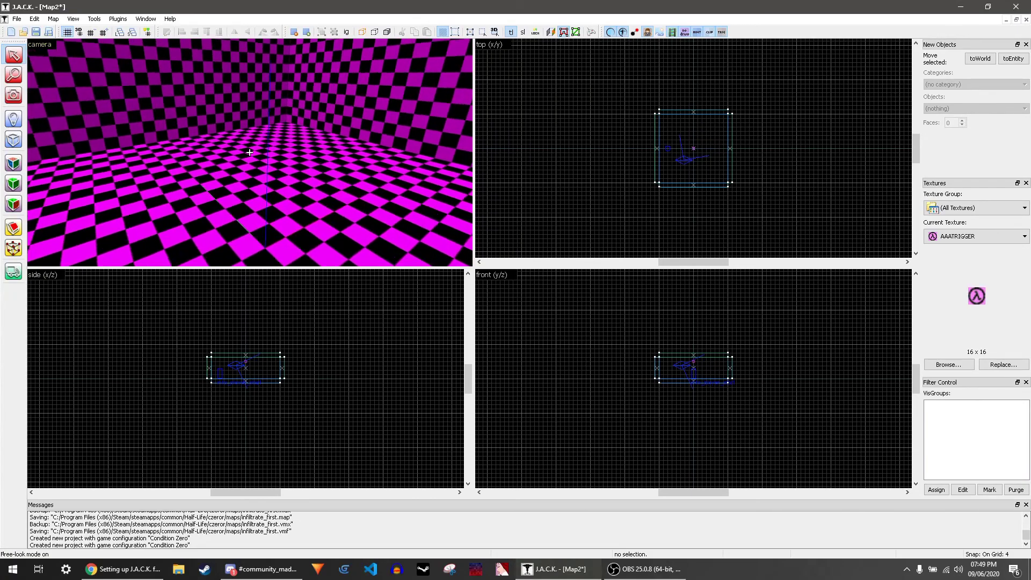
pyautogui.press('s')
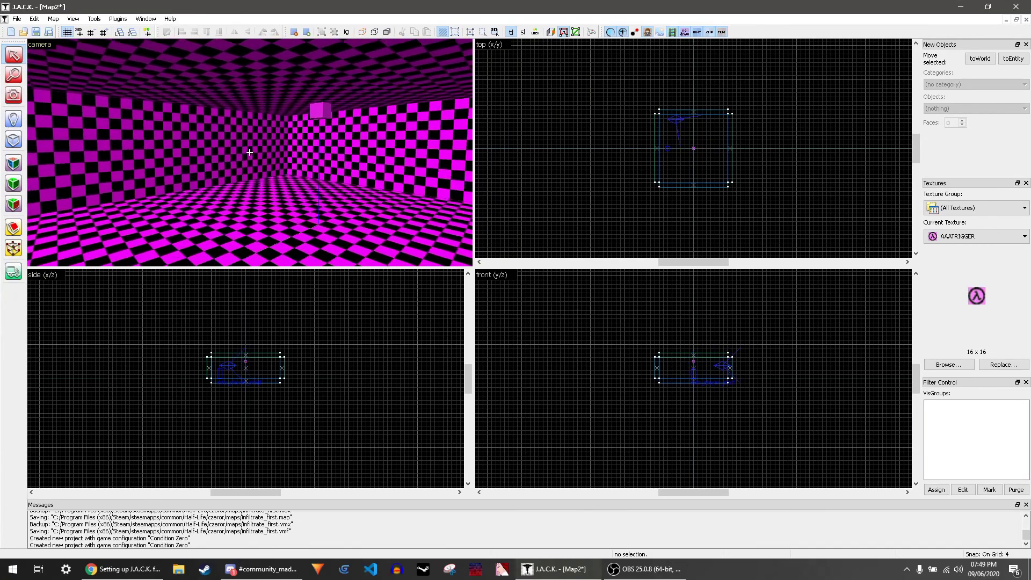
pyautogui.press('w')
pyautogui.press('w')
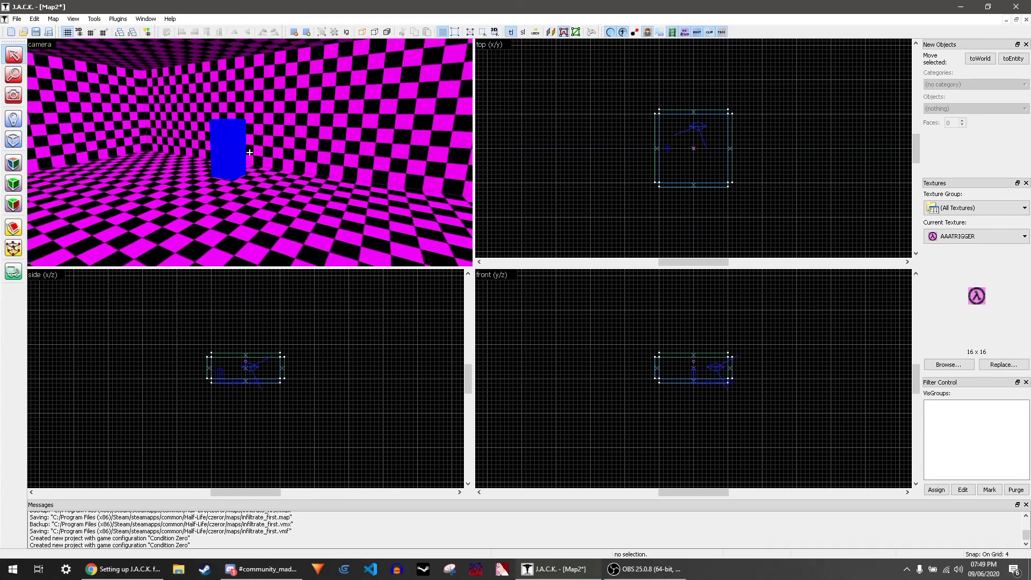
pyautogui.press('z')
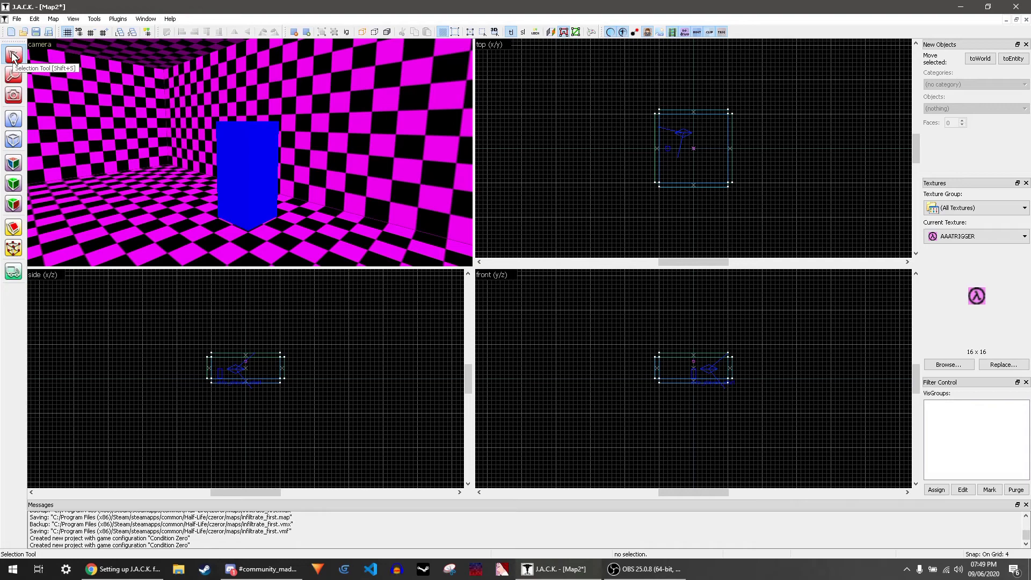
pyautogui.click(13, 55)
pyautogui.doubleClick(236, 147)
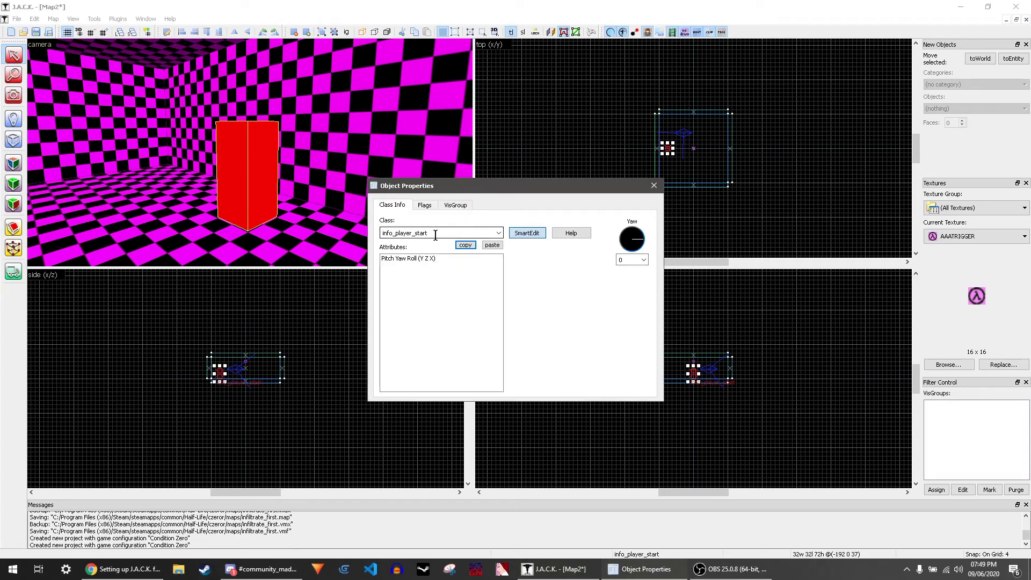
pyautogui.moveTo(436, 235); pyautogui.dragTo(381, 234)
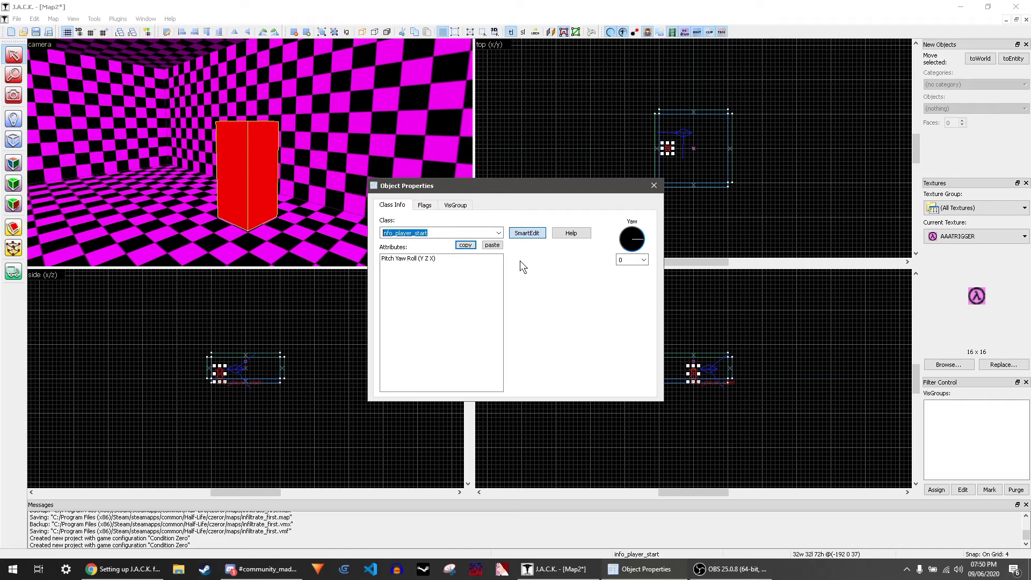
pyautogui.click(654, 186)
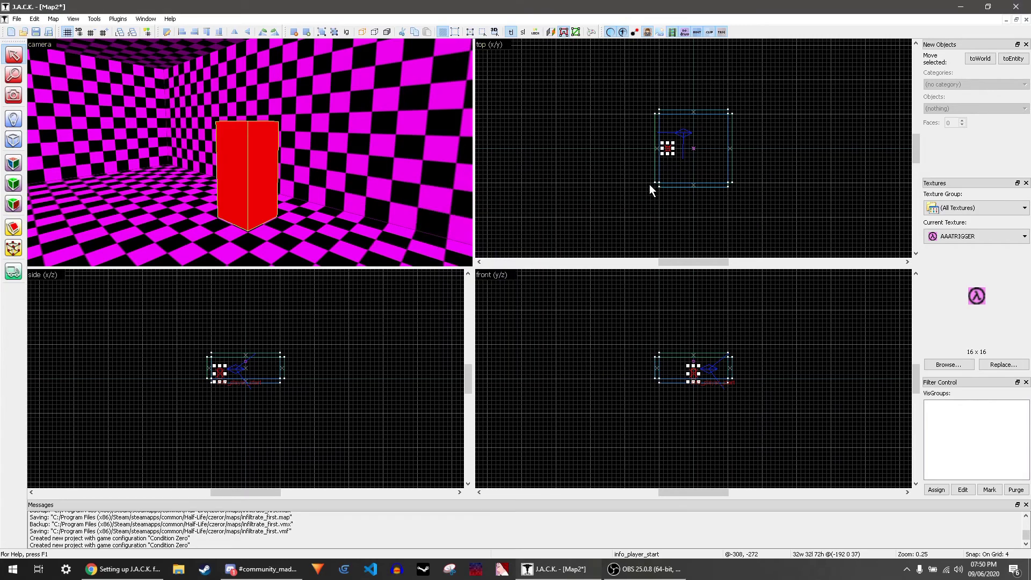
# Step: Open the object properties of the cube-shaped light near the ceiling and check its class
pyautogui.press('z')
pyautogui.press('z')
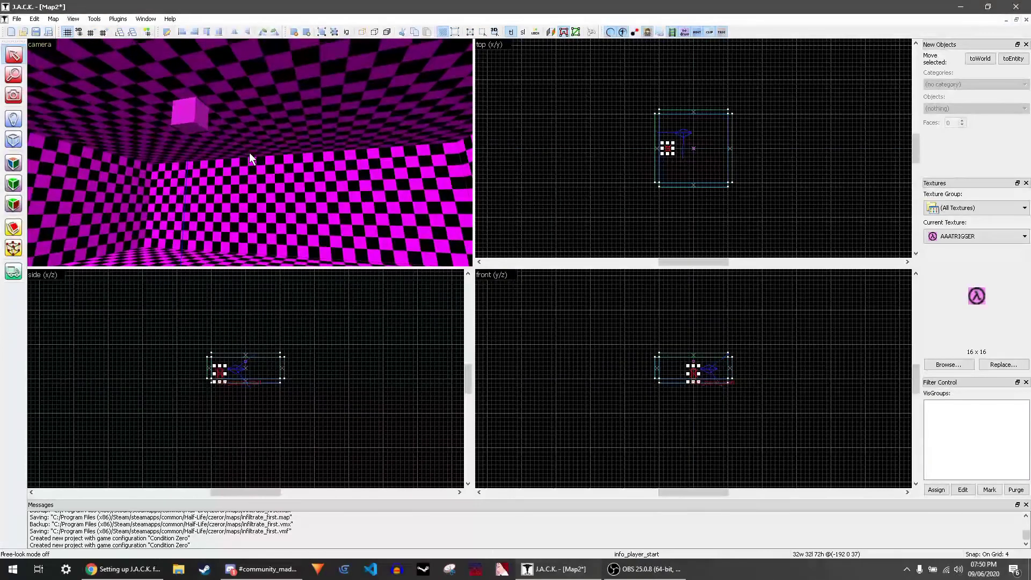
pyautogui.doubleClick(191, 113)
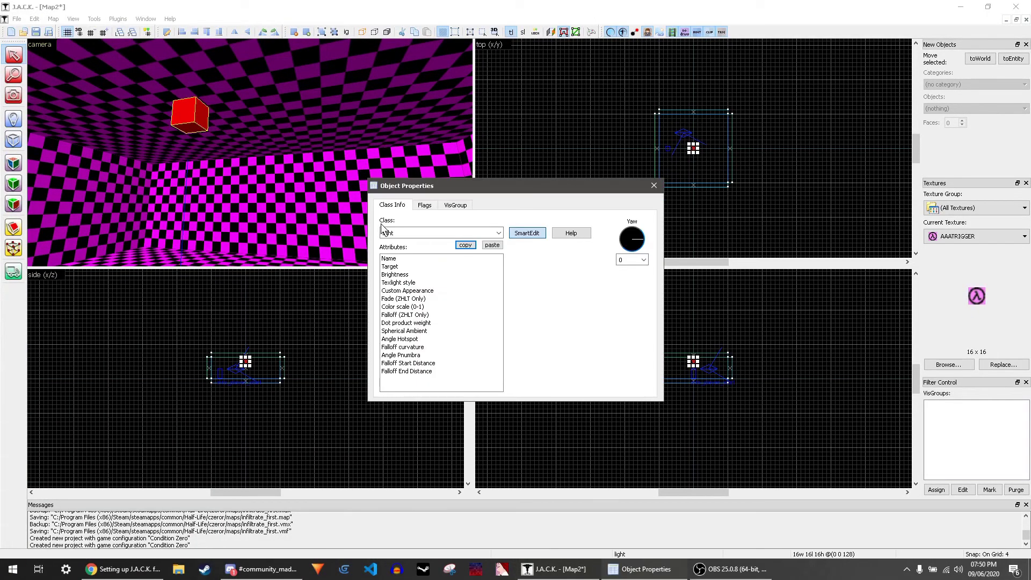
pyautogui.moveTo(395, 234); pyautogui.dragTo(389, 235)
pyautogui.doubleClick(387, 235)
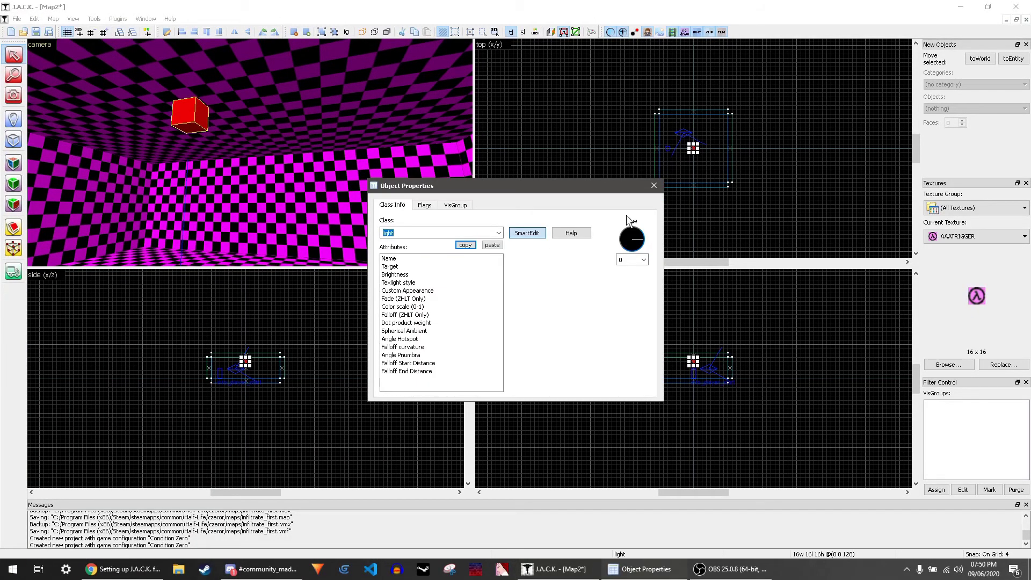
# Step: Set the colour in the light's Brightness attribute to 170 170 127 using a basic colour from the colour picker
pyautogui.click(402, 275)
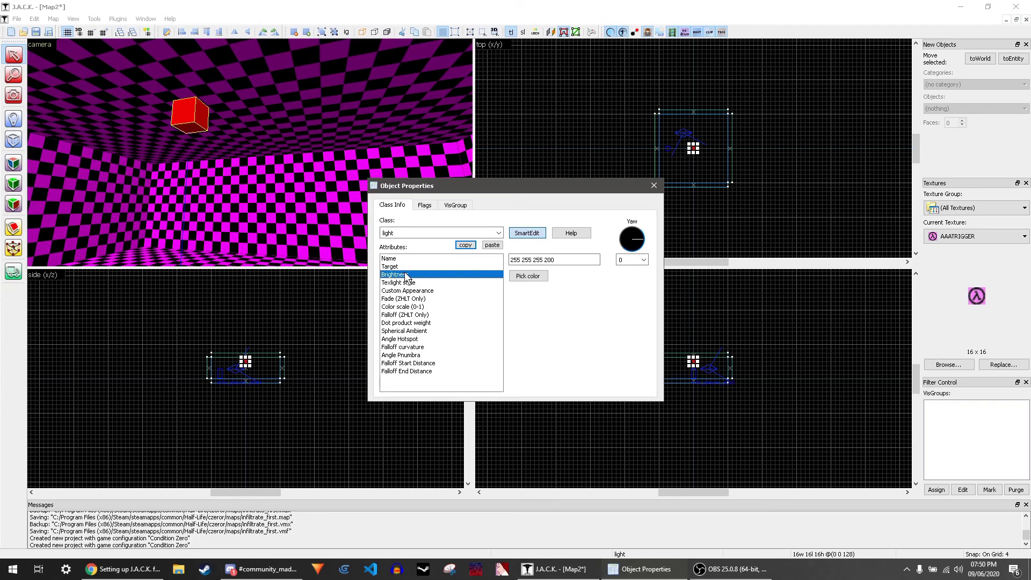
pyautogui.moveTo(510, 260)
pyautogui.mouseDown()
pyautogui.moveTo(554, 261)
pyautogui.moveTo(505, 256)
pyautogui.mouseUp()
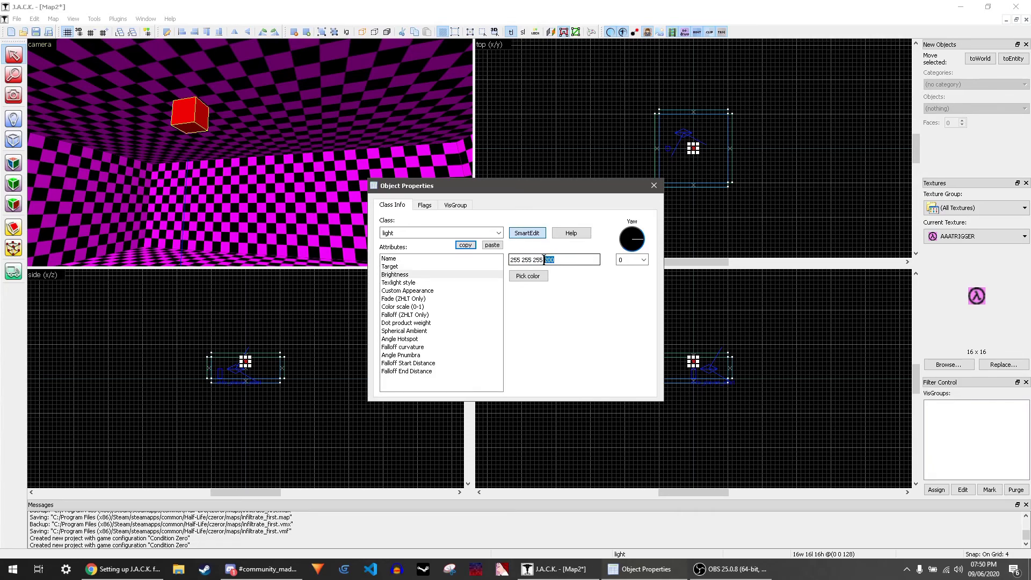
pyautogui.click(528, 276)
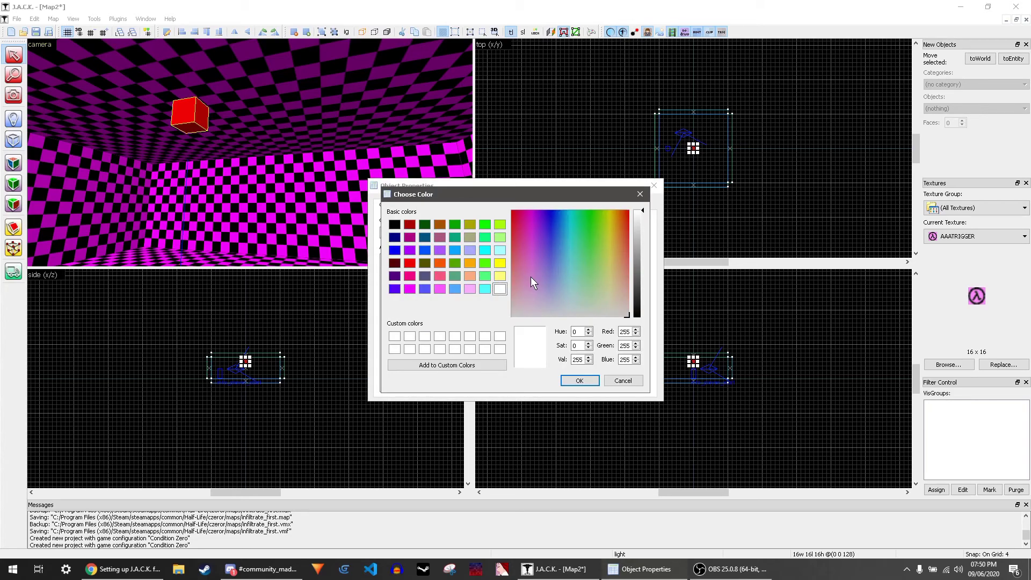
pyautogui.click(470, 238)
pyautogui.click(580, 380)
pyautogui.moveTo(544, 260); pyautogui.dragTo(499, 269)
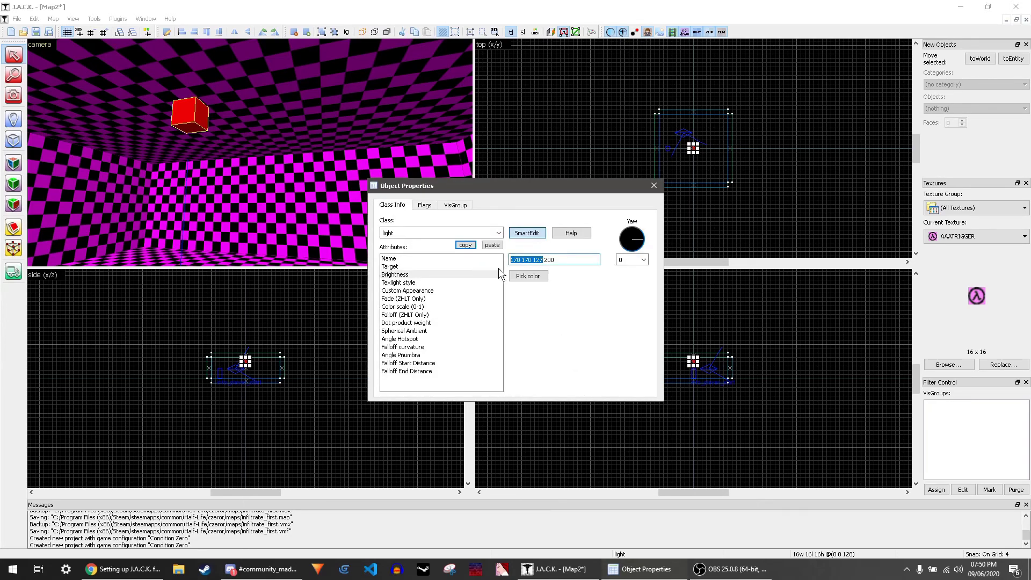
pyautogui.click(654, 186)
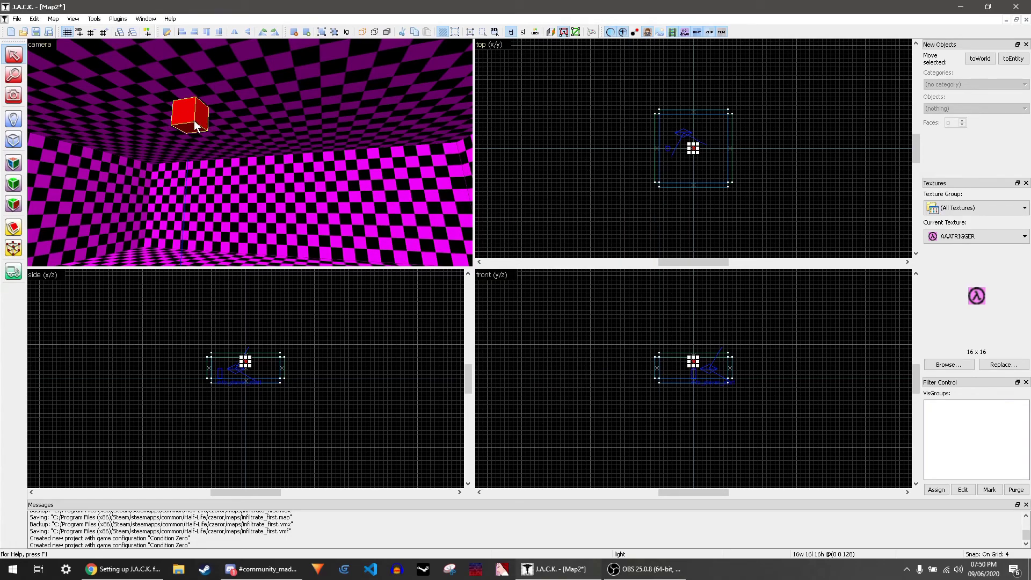
# Step: Browse the textures, filter them by "floor" and choose BR_ELEV_FLOOR as the current texture
pyautogui.press('z')
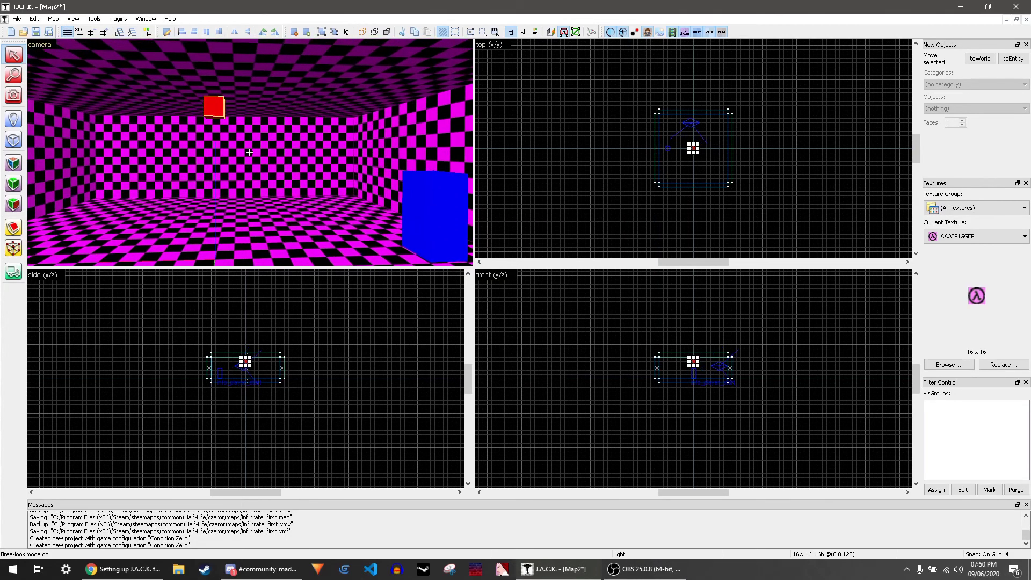
pyautogui.press('w')
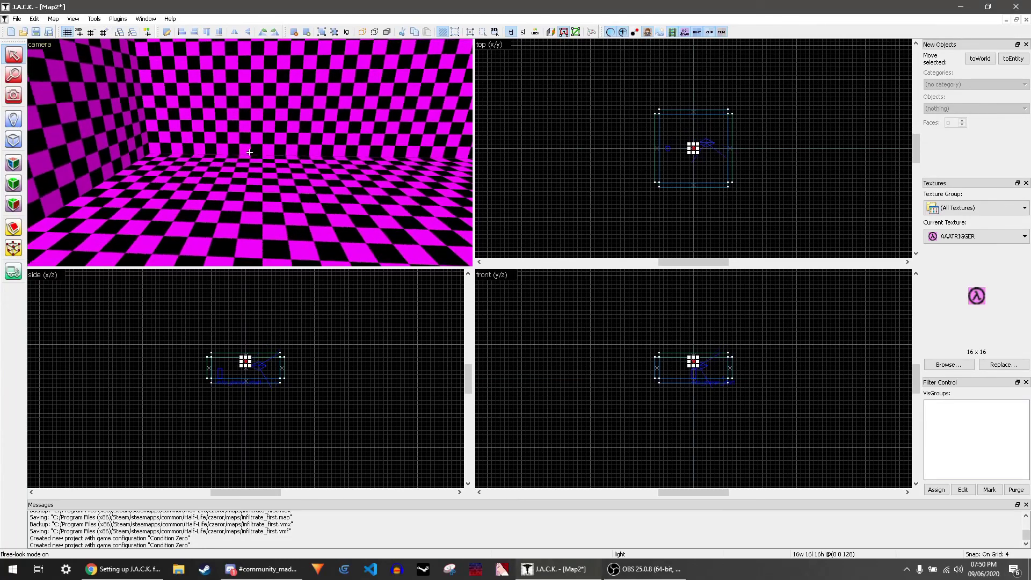
pyautogui.press('z')
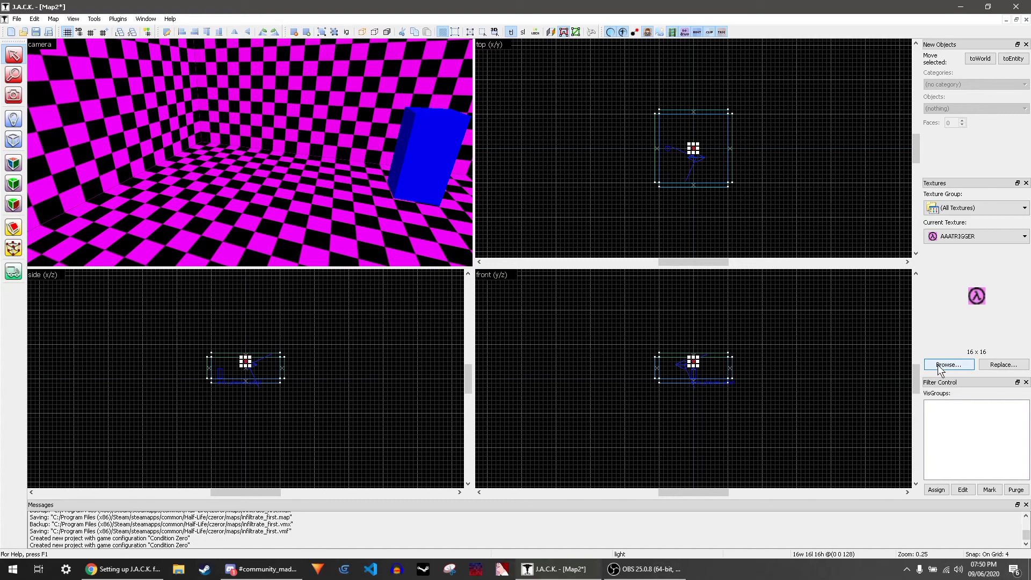
pyautogui.click(956, 364)
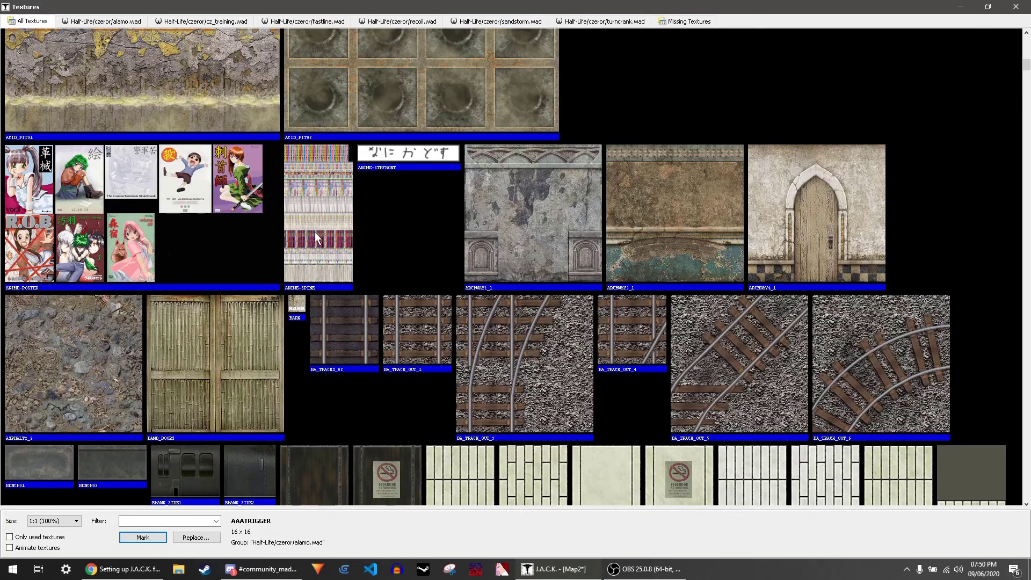
pyautogui.scroll(-6, 179, 216)
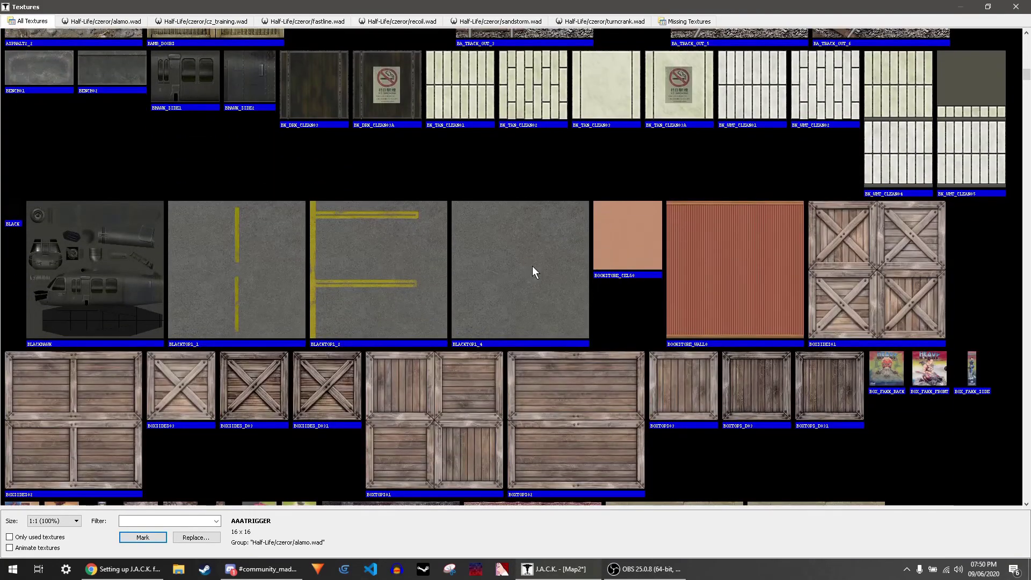
pyautogui.scroll(-3, 533, 267)
pyautogui.scroll(-2, 806, 283)
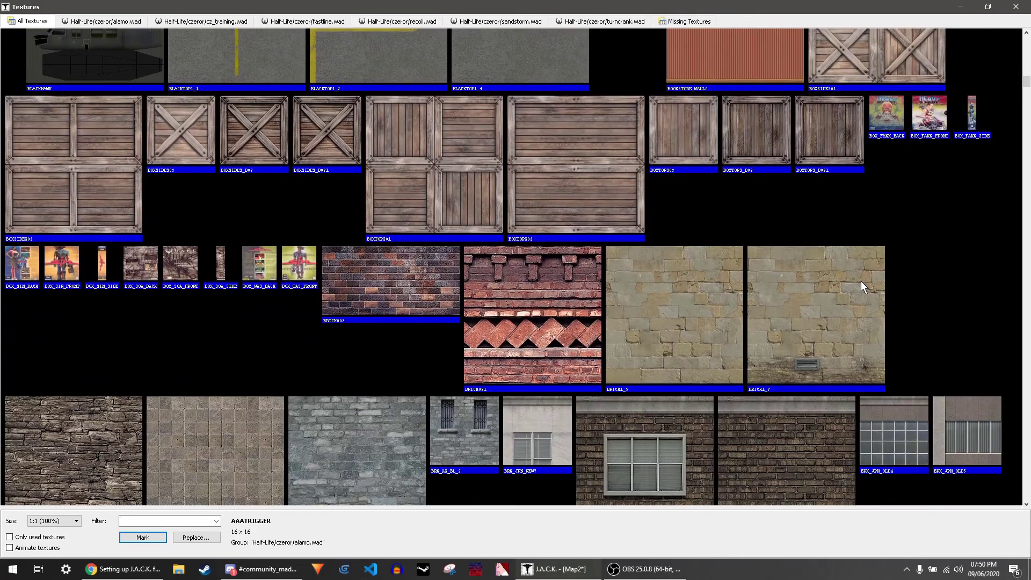
pyautogui.scroll(-1, 860, 282)
pyautogui.write('floor')
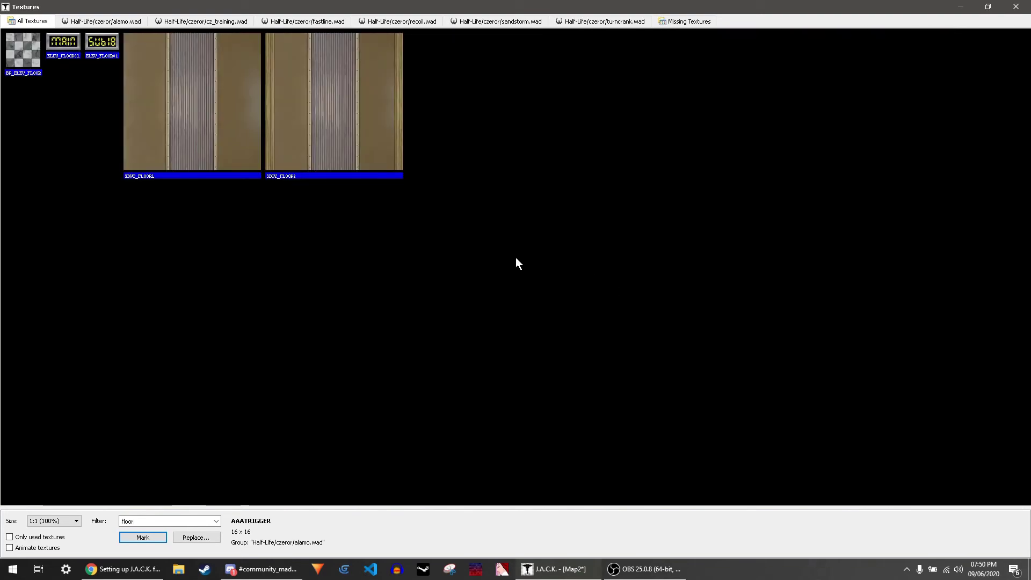
pyautogui.doubleClick(29, 48)
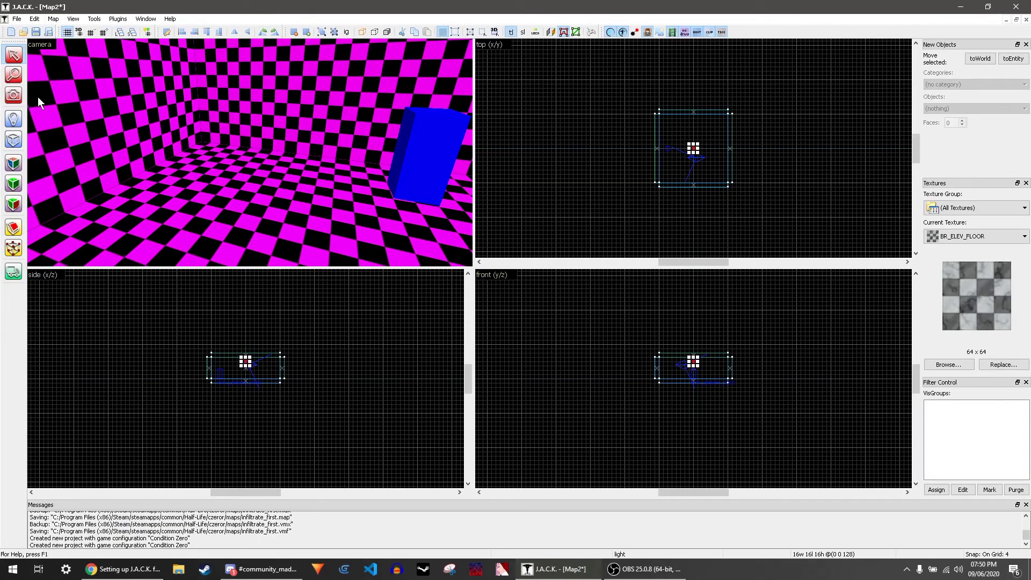
# Step: Apply the BR_ELEV_FLOOR texture to the room's floor solid, deselect it and view the floor up close
pyautogui.click(13, 164)
pyautogui.click(214, 202)
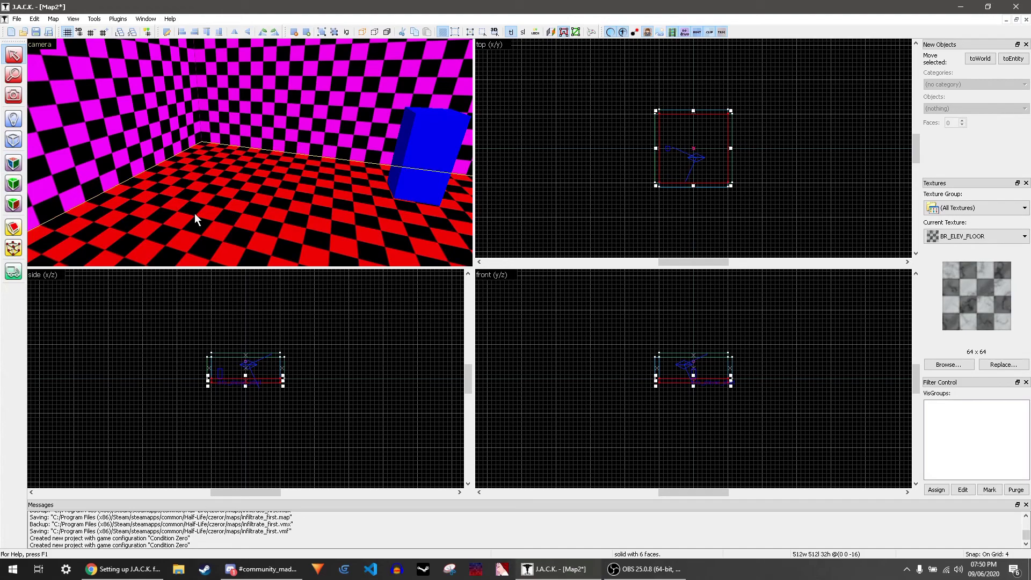
pyautogui.scroll(2, 699, 152)
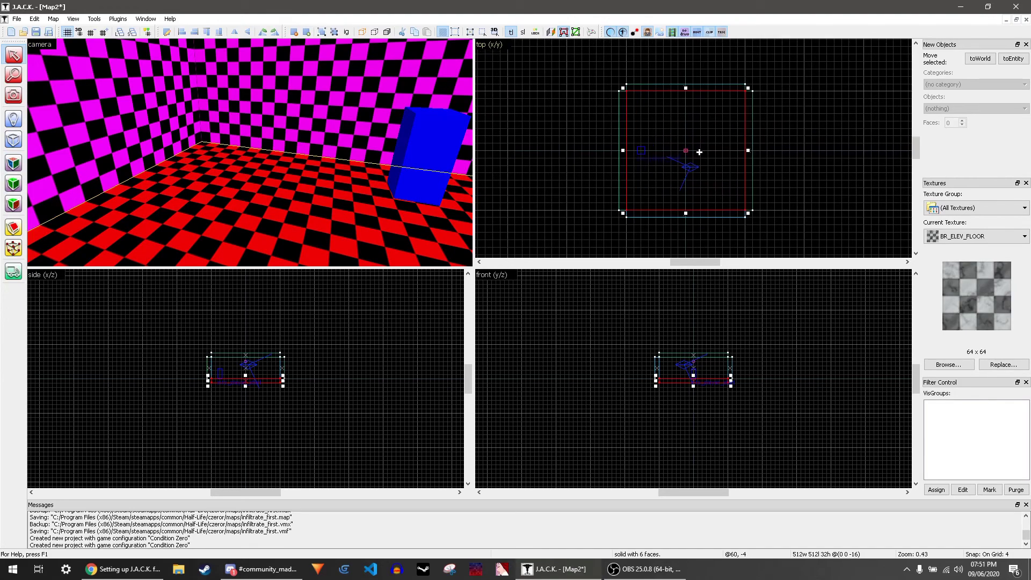
pyautogui.press('z')
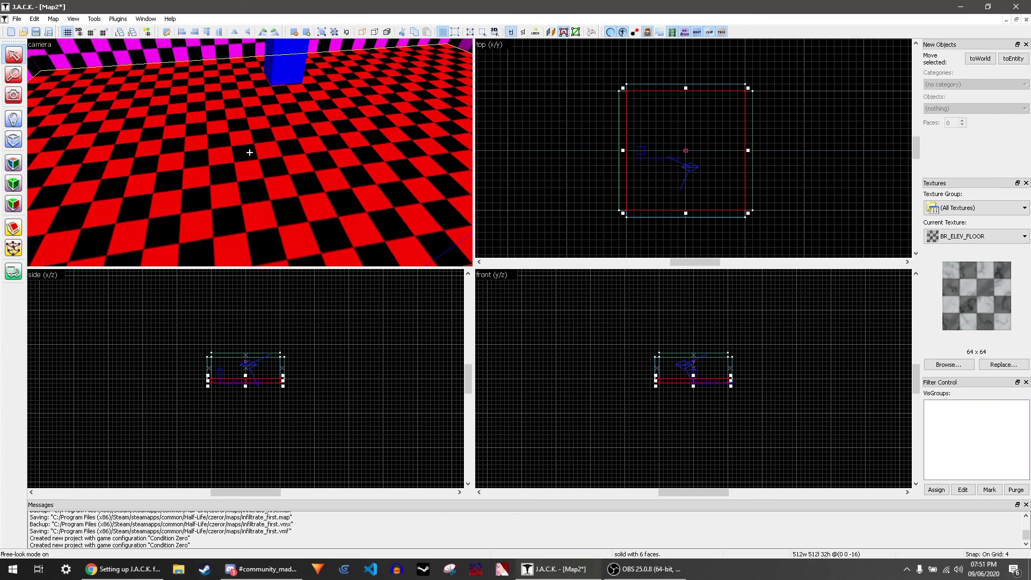
pyautogui.press('z')
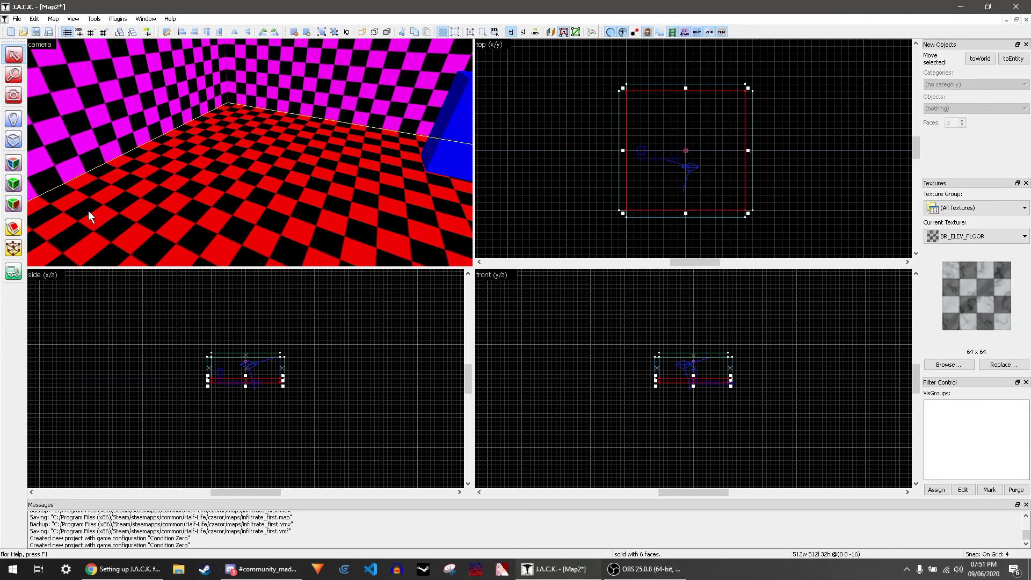
pyautogui.click(13, 184)
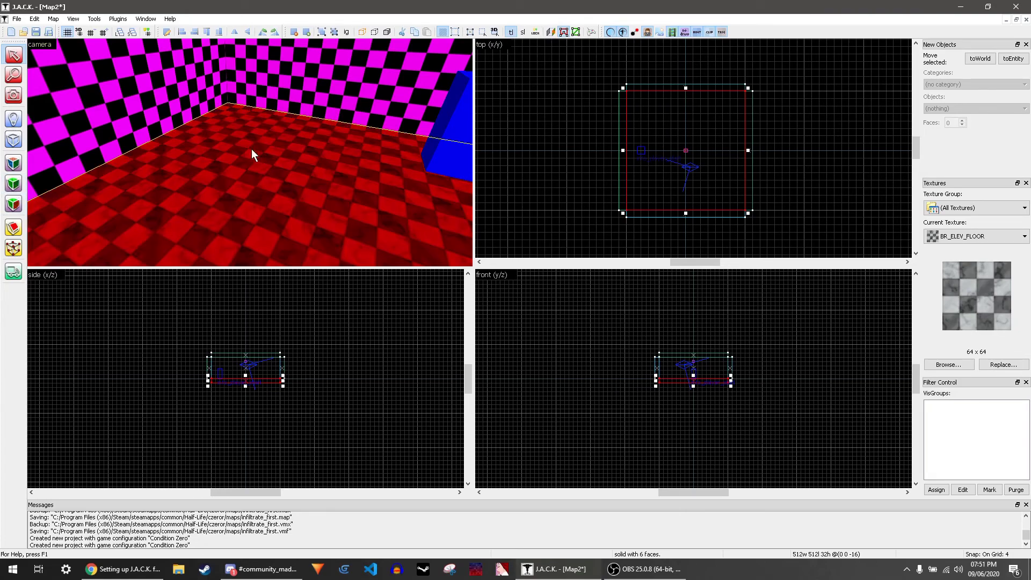
pyautogui.click(518, 170)
pyautogui.press('z')
pyautogui.press('s')
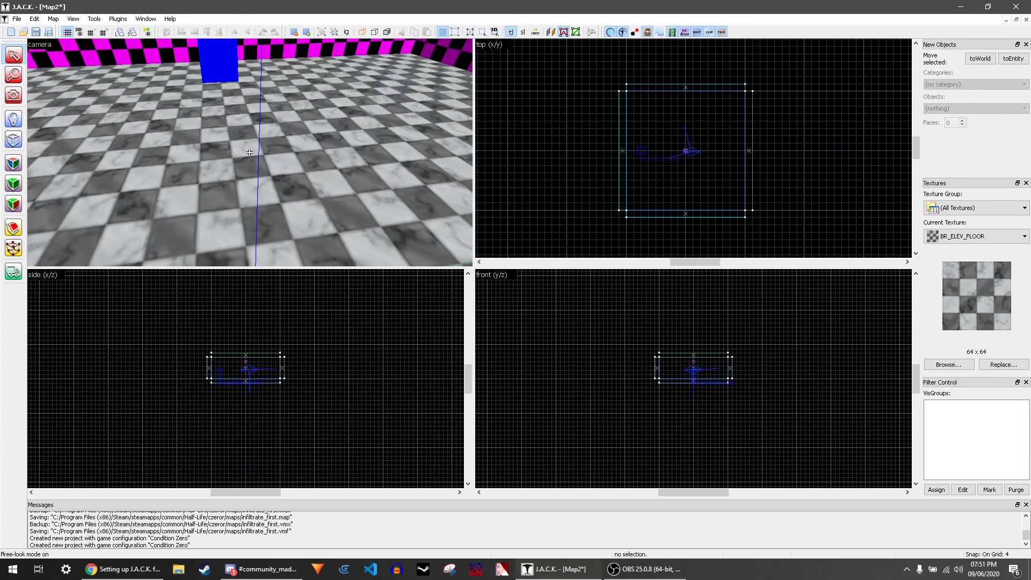
# Step: Browse the textures, filter them by "wall" and choose RICE_WALL1 as the current texture
pyautogui.press('z')
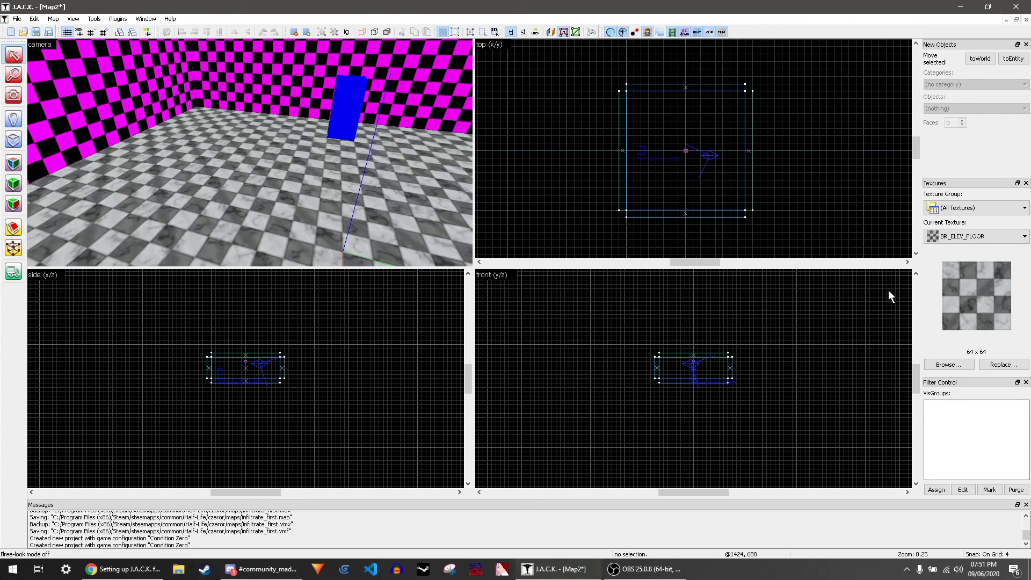
pyautogui.click(940, 359)
pyautogui.write('wall')
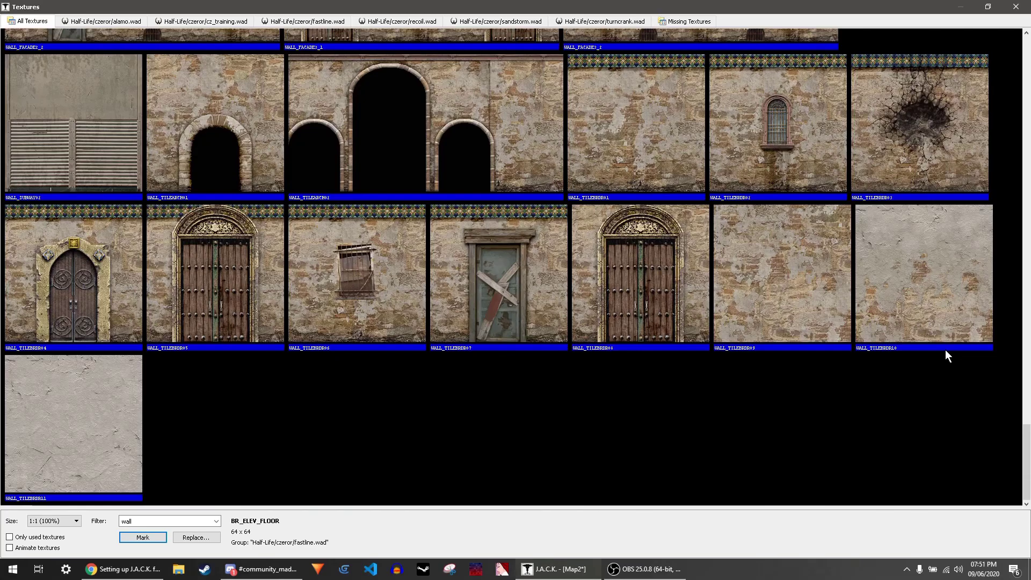
pyautogui.scroll(6, 359, 210)
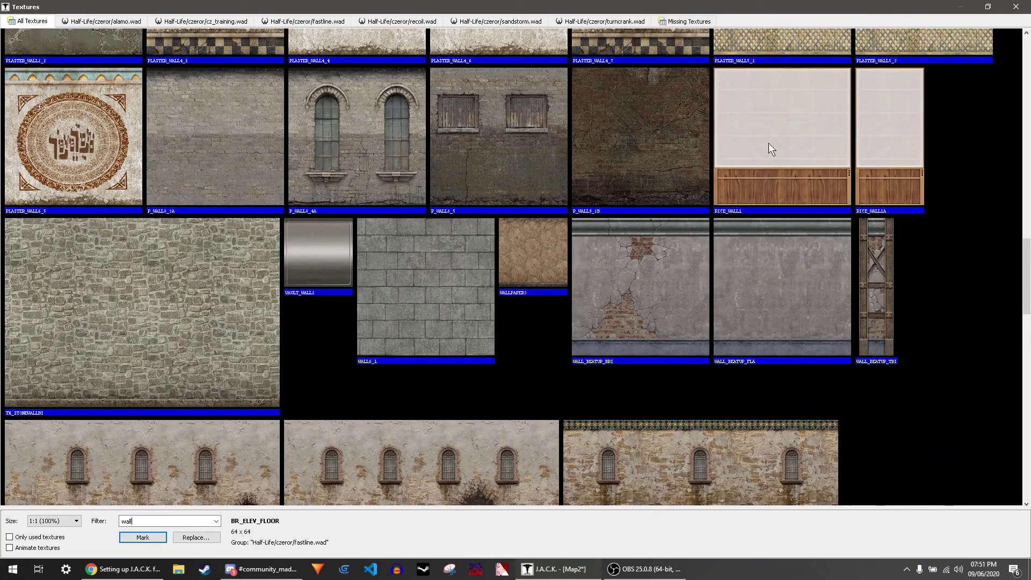
pyautogui.doubleClick(768, 143)
# Step: Apply the RICE_WALL1 texture to two adjoining wall solids, including the one behind the blue player start
pyautogui.click(63, 136)
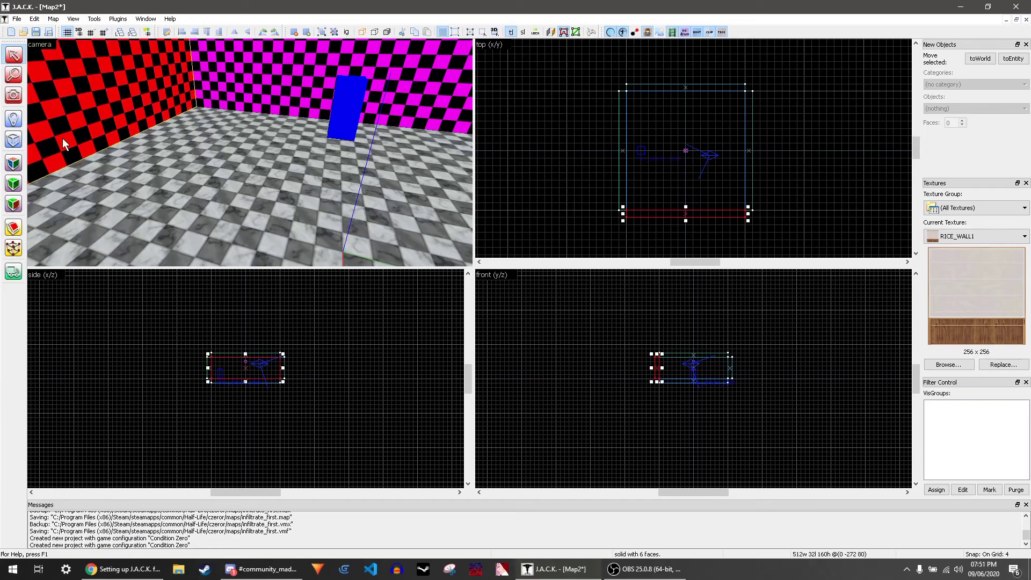
pyautogui.click(18, 183)
pyautogui.click(213, 92)
pyautogui.click(19, 181)
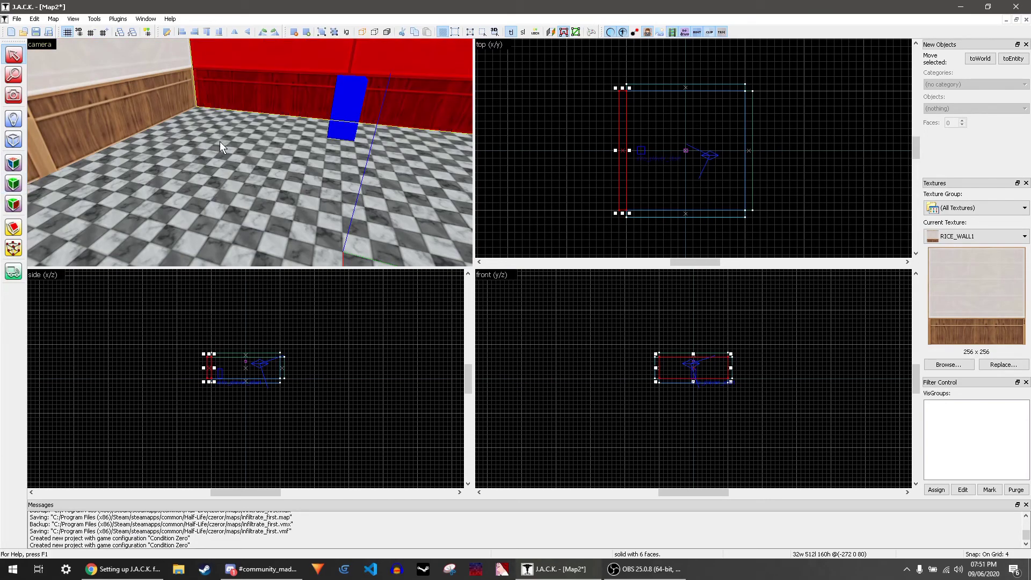
pyautogui.press('z')
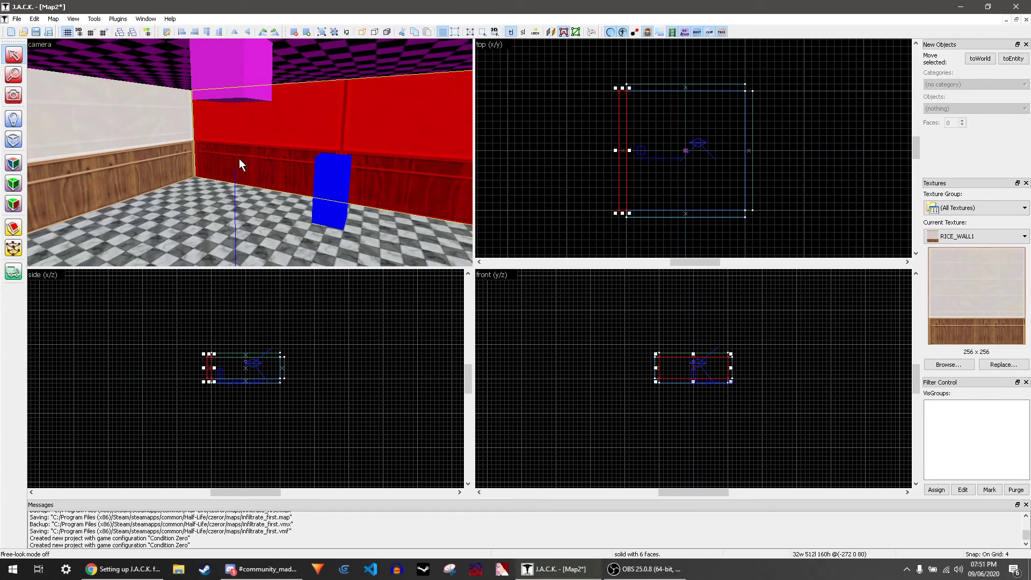
# Step: Enter texture application mode and select only the inner face of the wall behind the blue player start
pyautogui.click(14, 163)
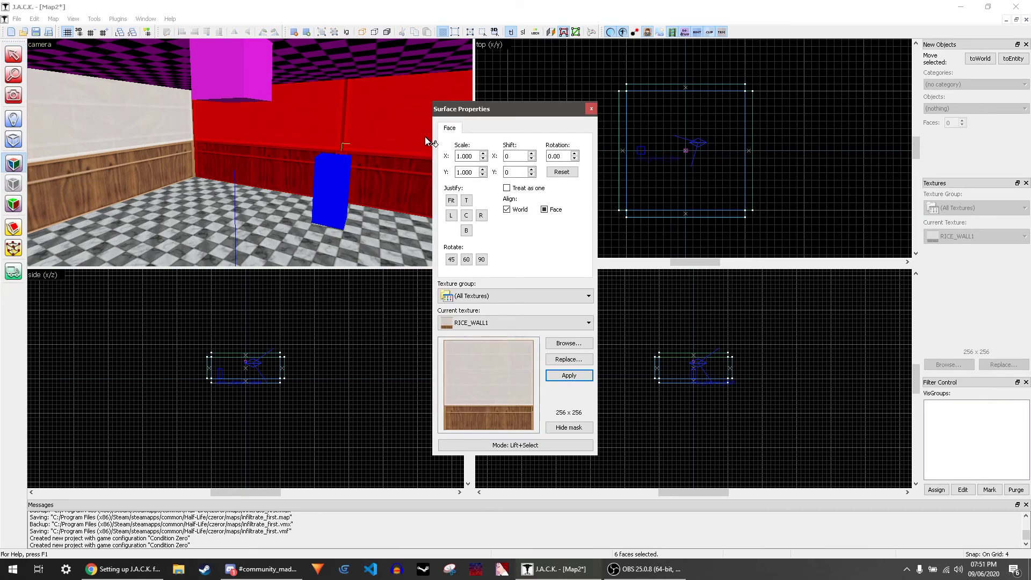
pyautogui.moveTo(460, 107); pyautogui.dragTo(501, 105)
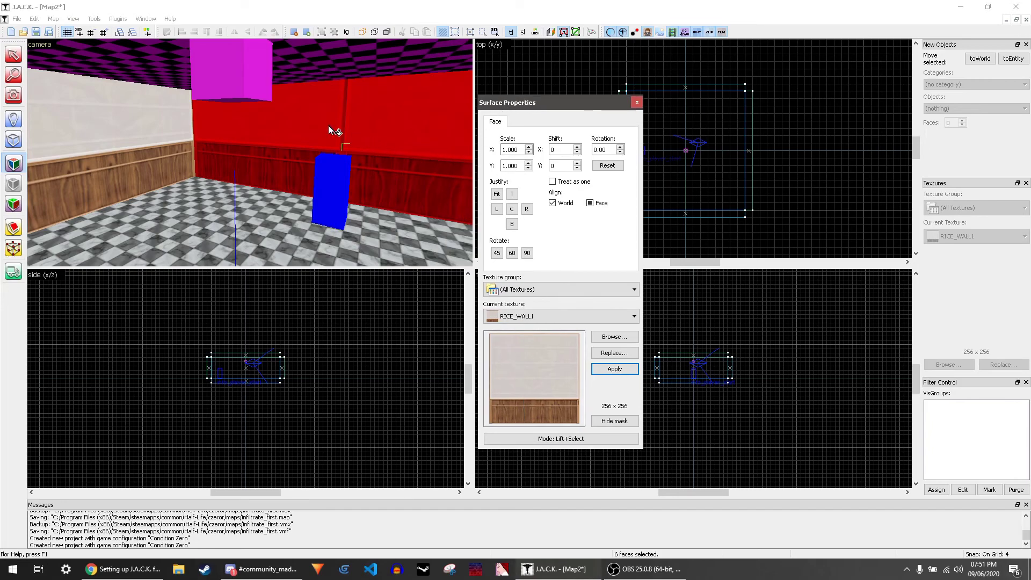
pyautogui.click(325, 111)
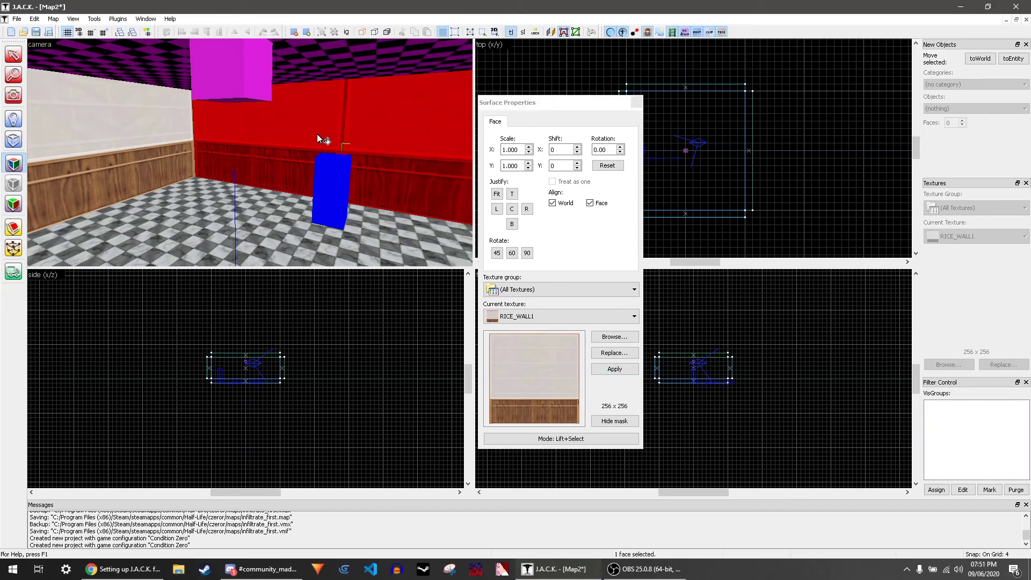
pyautogui.press('z')
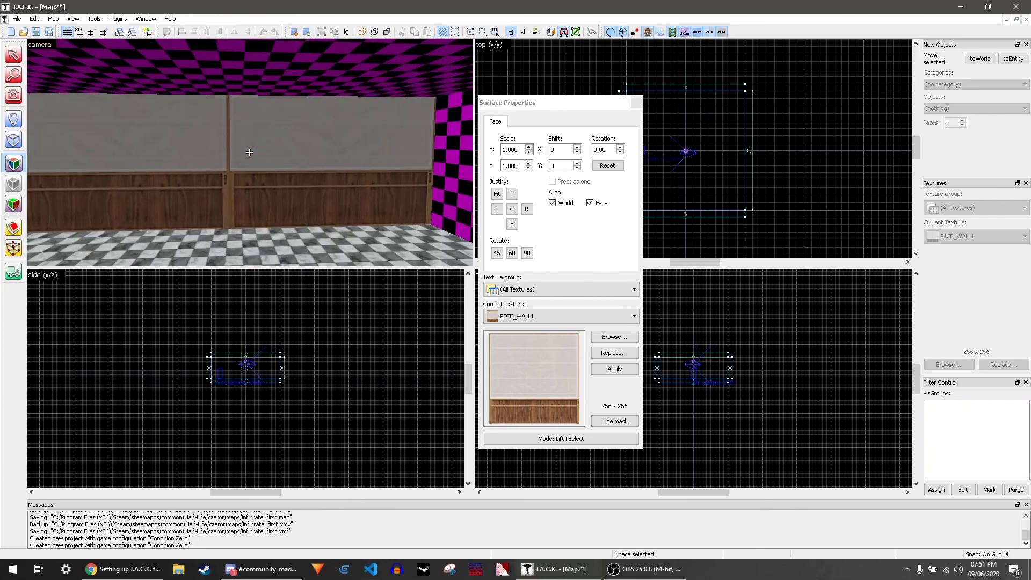
pyautogui.press('z')
# Step: Set the X texture scale of the selected wall face to 0.5 and apply it
pyautogui.doubleClick(524, 150)
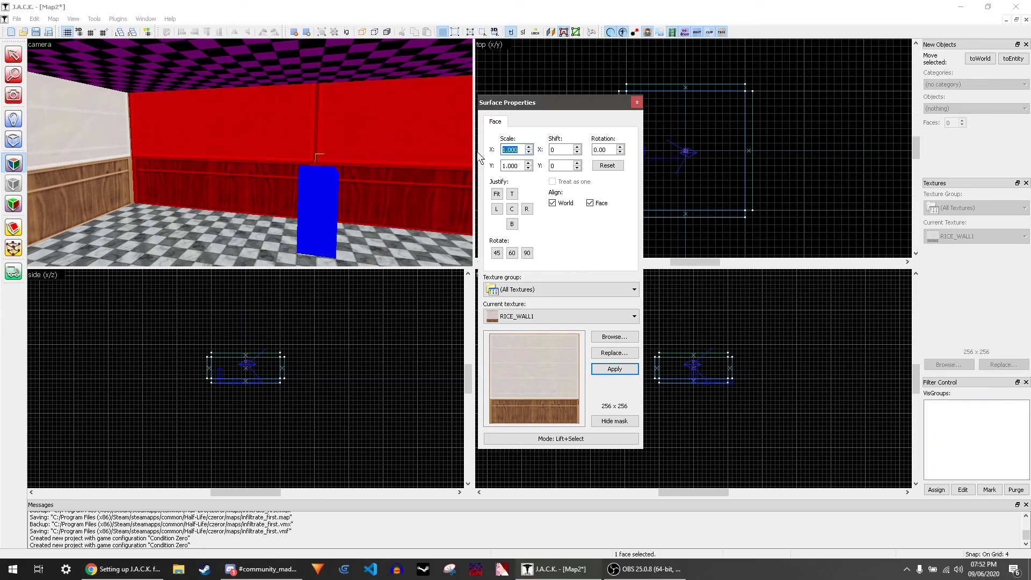
pyautogui.write('0.5')
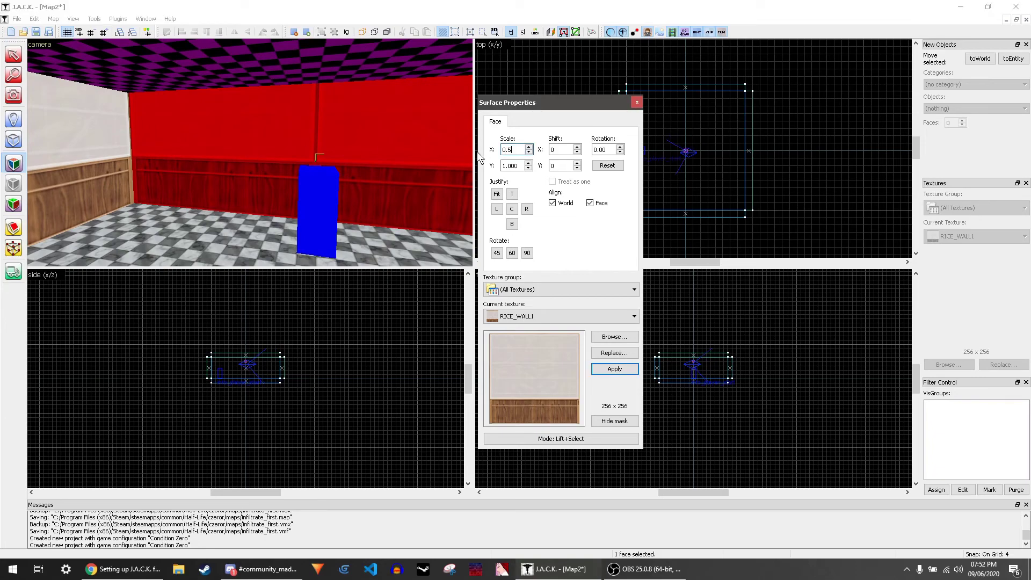
pyautogui.click(615, 369)
pyautogui.click(346, 139)
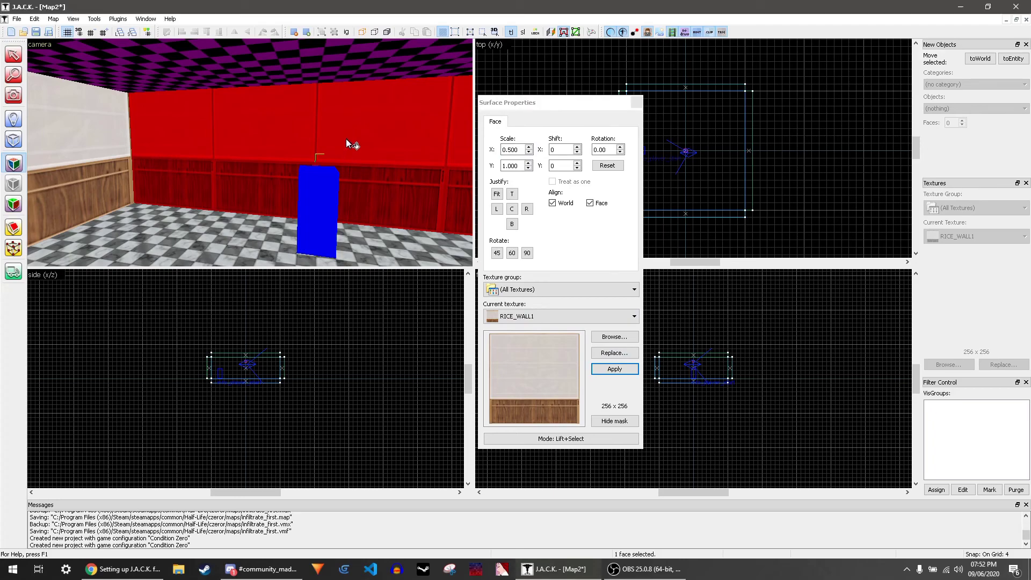
# Step: Apply the RICE_WALL1 texture with the 0.5 X scale to the adjoining untextured wall and view the result
pyautogui.press('z')
pyautogui.press('z')
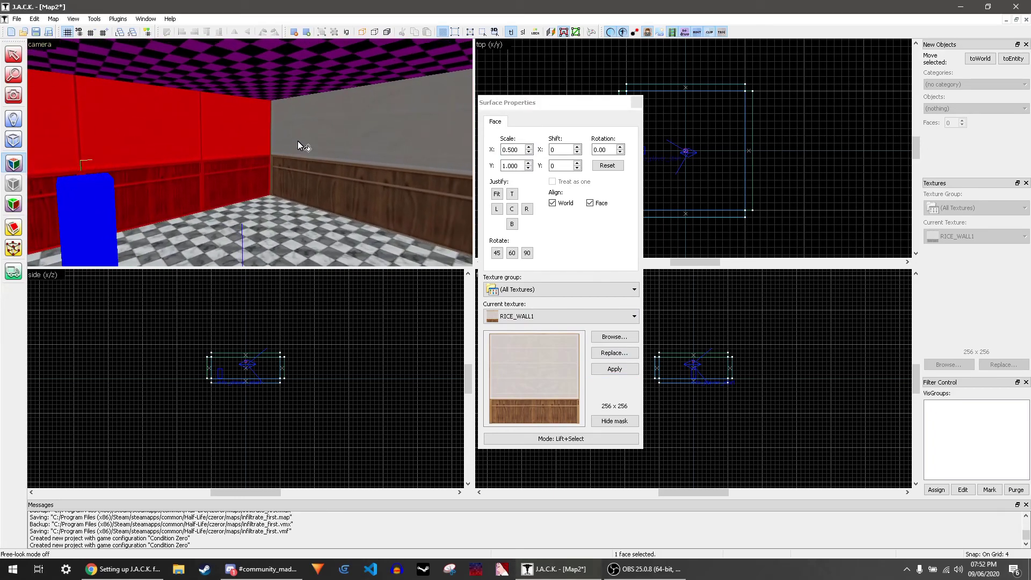
pyautogui.rightClick(298, 142)
pyautogui.press('z')
pyautogui.press('z')
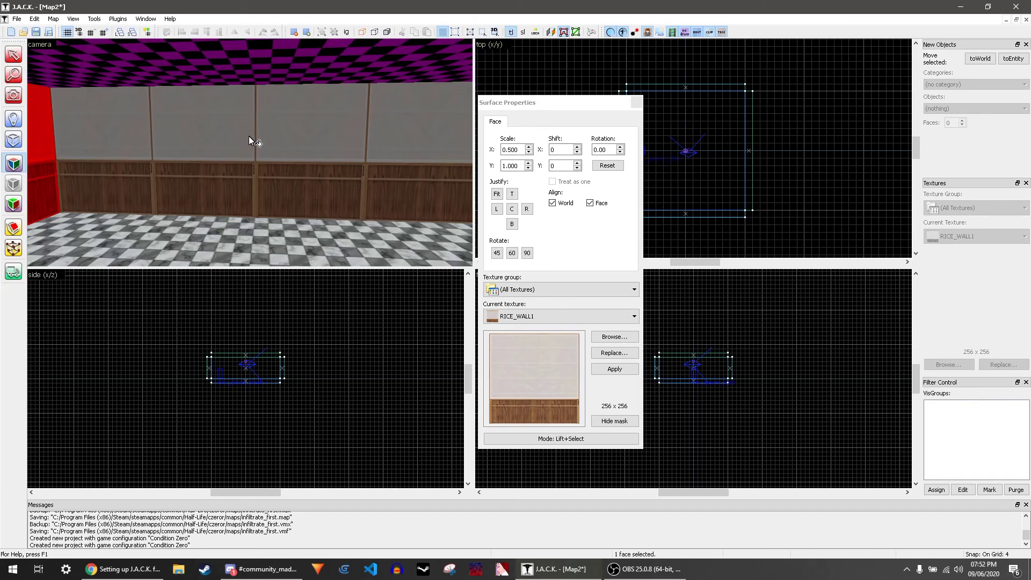
pyautogui.press('z')
# Step: Set the X texture scale to 1 and apply RICE_WALL1 at this scale to the selected and remaining walls
pyautogui.moveTo(520, 151); pyautogui.dragTo(474, 148)
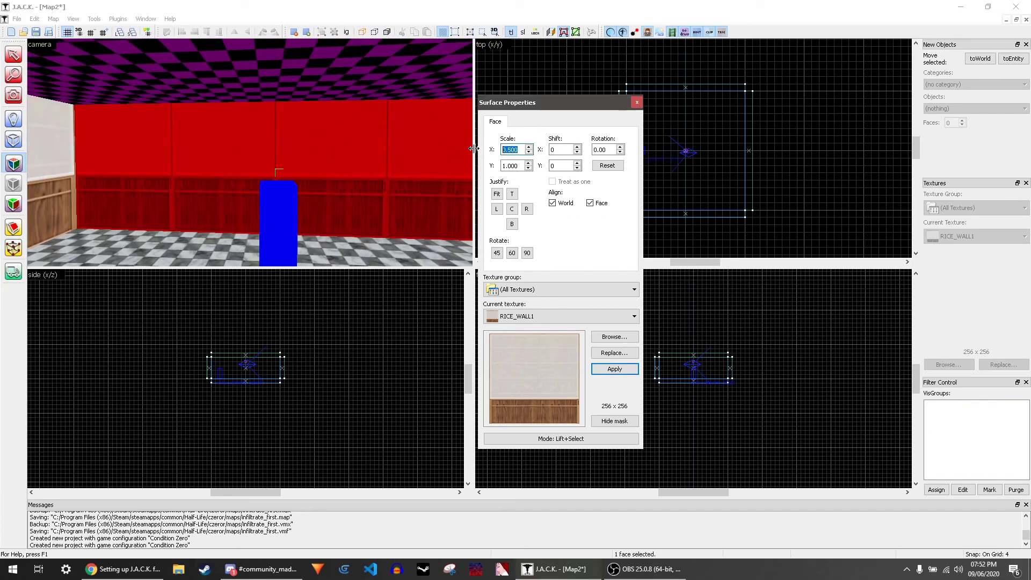
pyautogui.write('1')
pyautogui.press('Return')
pyautogui.click(349, 170)
pyautogui.press('z')
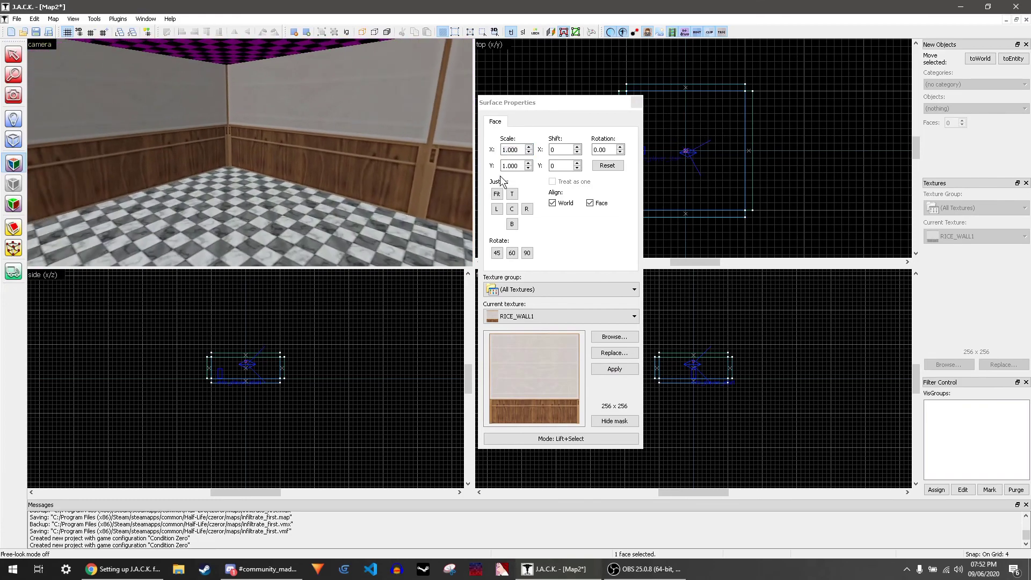
pyautogui.press('z')
pyautogui.press('z')
pyautogui.press('z')
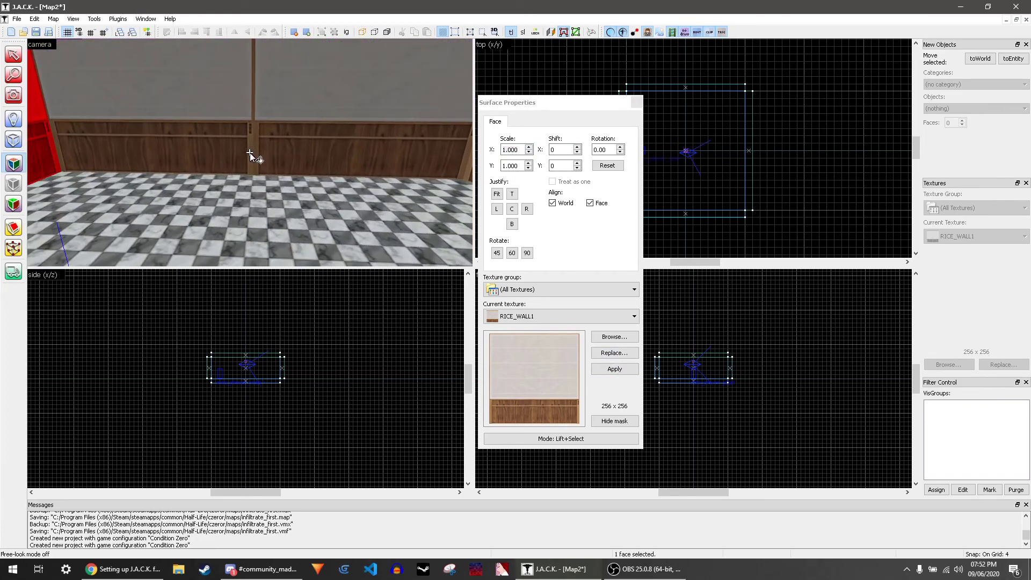
# Step: Browse the textures, filter them by "cei" and choose CEIL-PORCH1 as the current texture
pyautogui.click(616, 337)
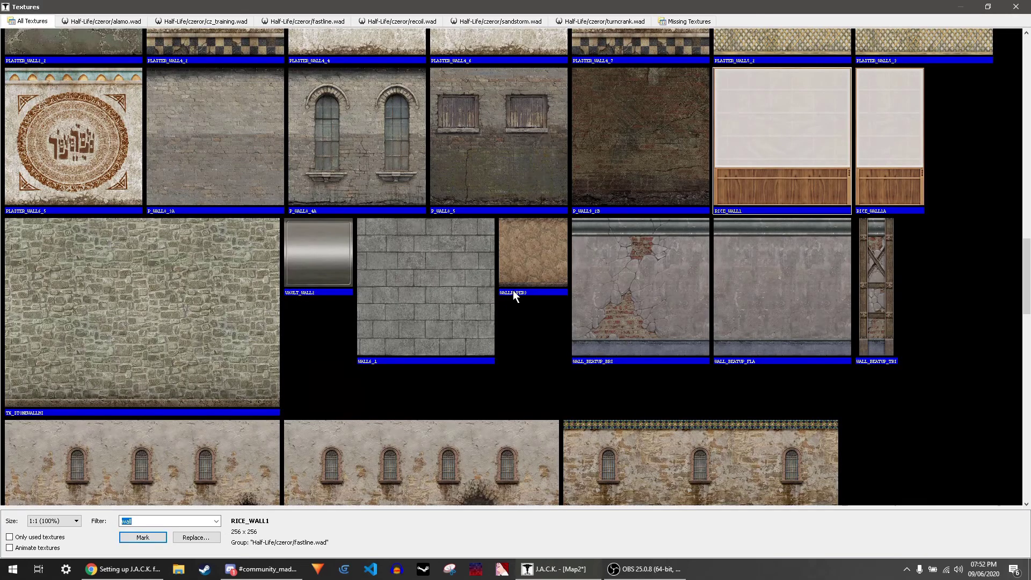
pyautogui.scroll(-2, 438, 267)
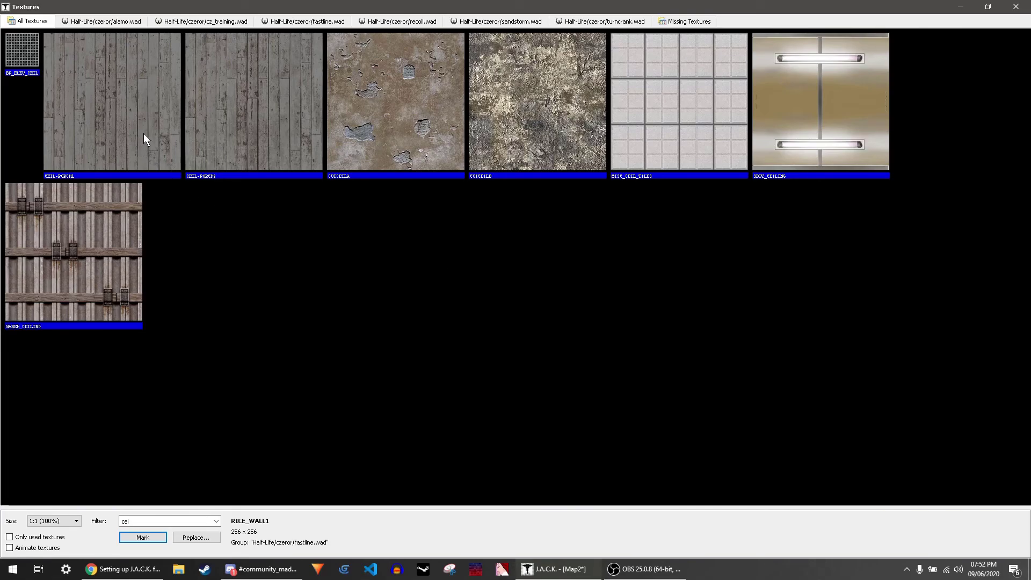
pyautogui.doubleClick(118, 114)
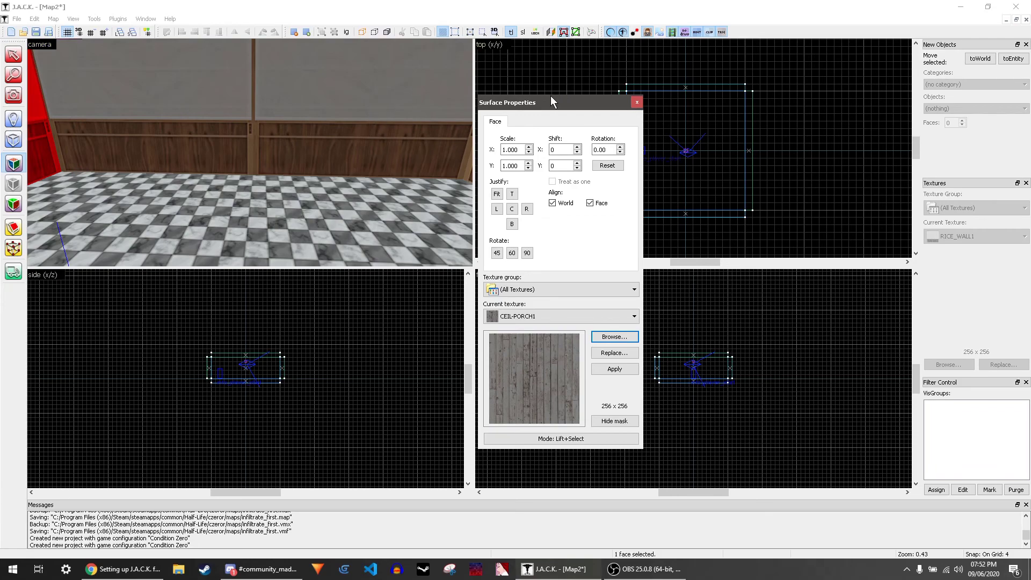
# Step: Deselect the wall face, apply the CEIL-PORCH1 texture to the ceiling face and close the surface properties
pyautogui.moveTo(543, 103); pyautogui.dragTo(569, 90)
pyautogui.click(495, 70)
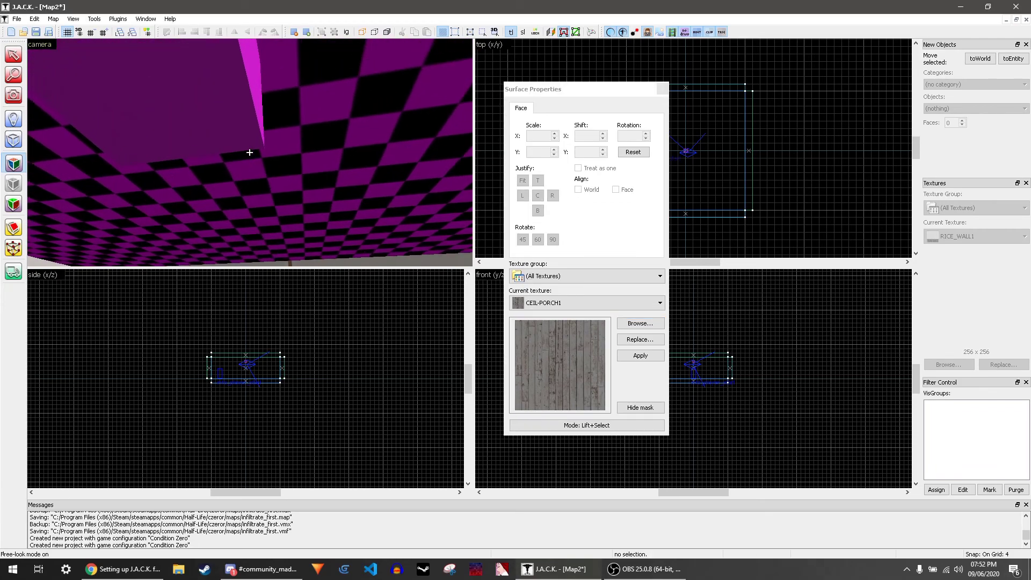
pyautogui.press('z')
pyautogui.rightClick(276, 163)
pyautogui.click(663, 89)
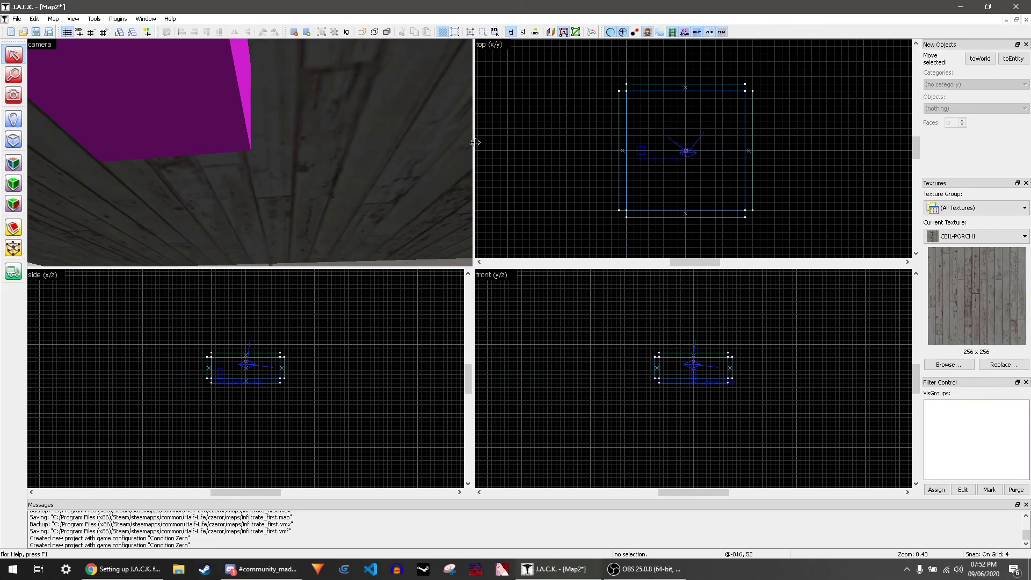
# Step: Fly around the room in the camera view to inspect the textured walls, floor and ceiling
pyautogui.press('z')
pyautogui.press('w')
pyautogui.press('s')
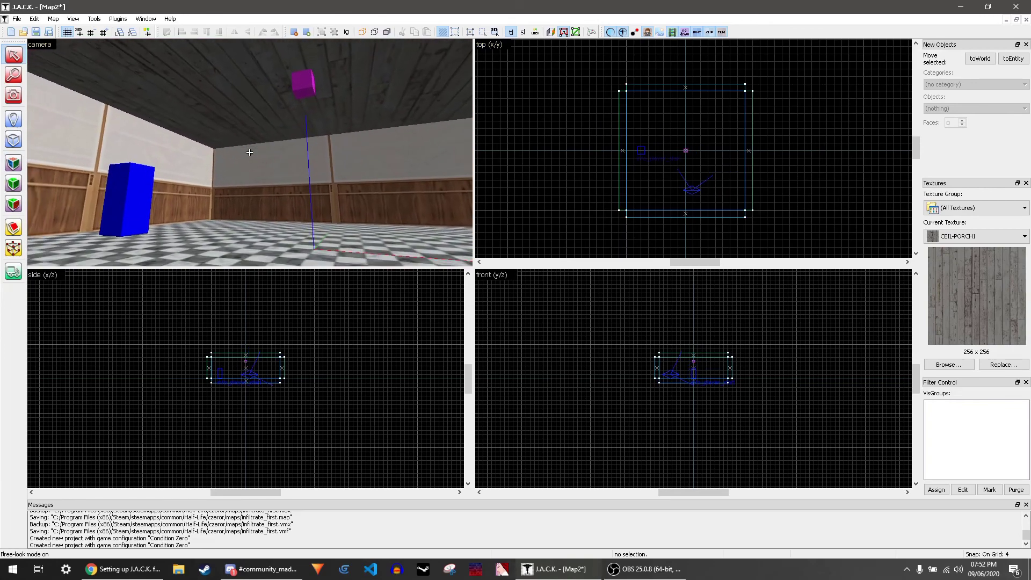
pyautogui.press('w')
pyautogui.press('s')
pyautogui.press('z')
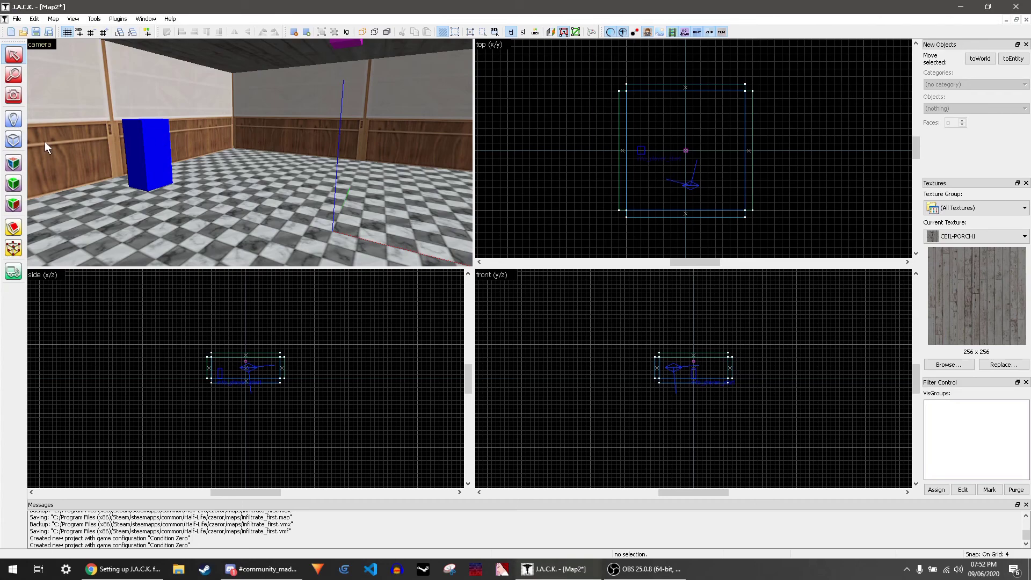
# Step: With the Block Creation Tool, outline a block 160 wide, 128 long and 160 high above the player start in the top view
pyautogui.click(14, 139)
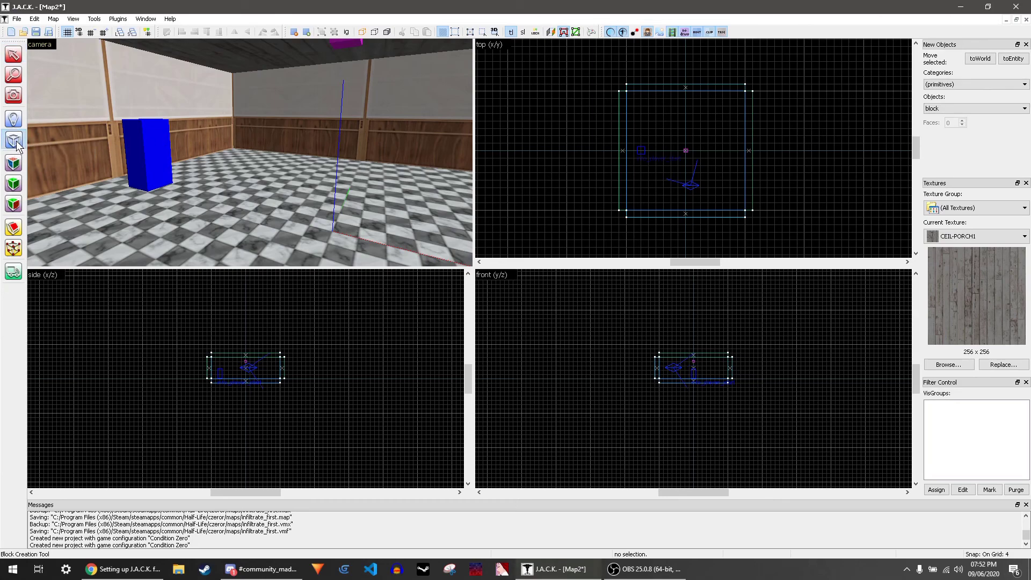
pyautogui.scroll(2, 682, 134)
pyautogui.moveTo(627, 96); pyautogui.dragTo(676, 133)
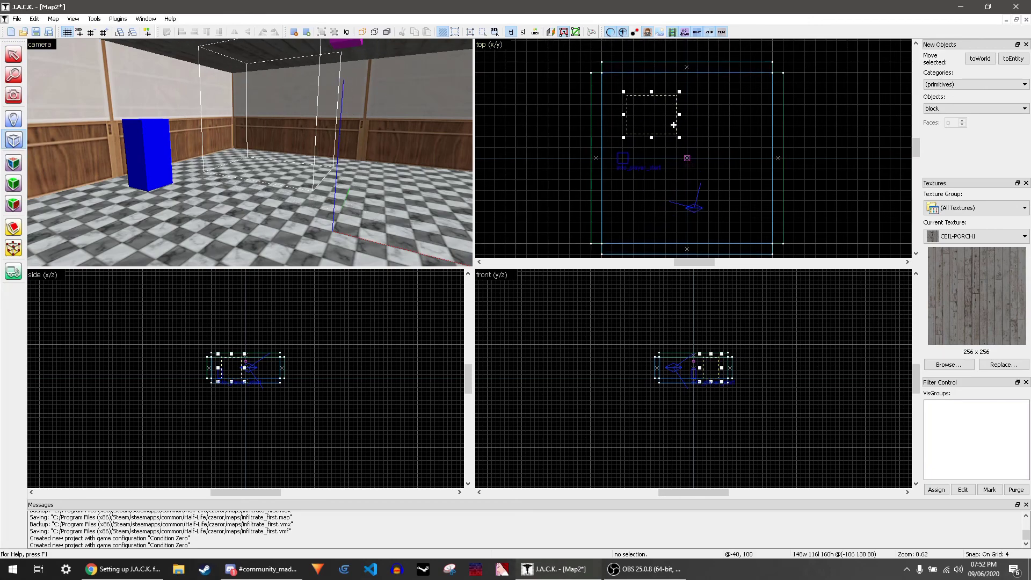
pyautogui.scroll(3, 674, 125)
pyautogui.moveTo(683, 147)
pyautogui.mouseDown()
pyautogui.moveTo(702, 166)
pyautogui.moveTo(685, 152)
pyautogui.mouseUp()
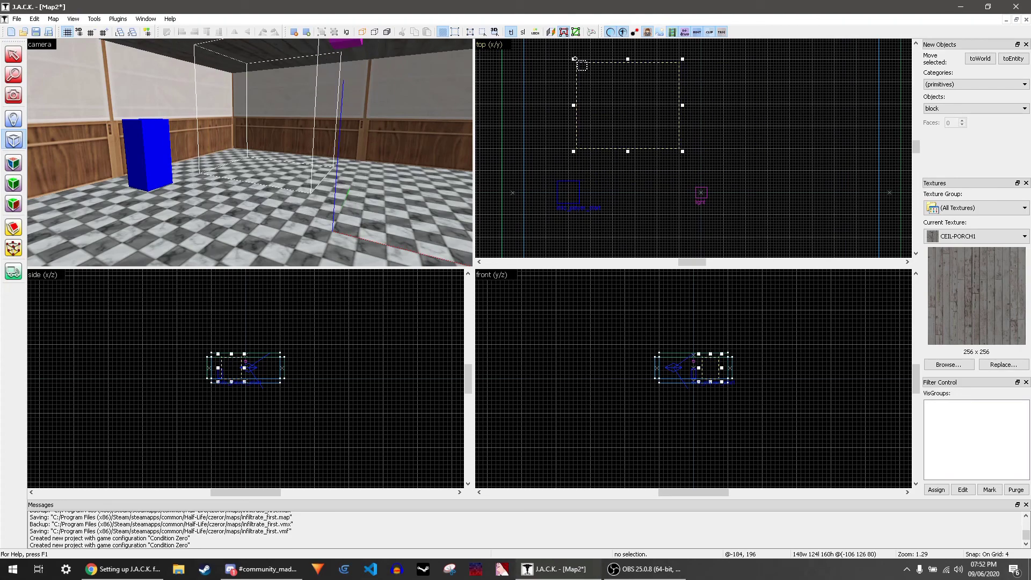
pyautogui.moveTo(574, 59); pyautogui.dragTo(565, 55)
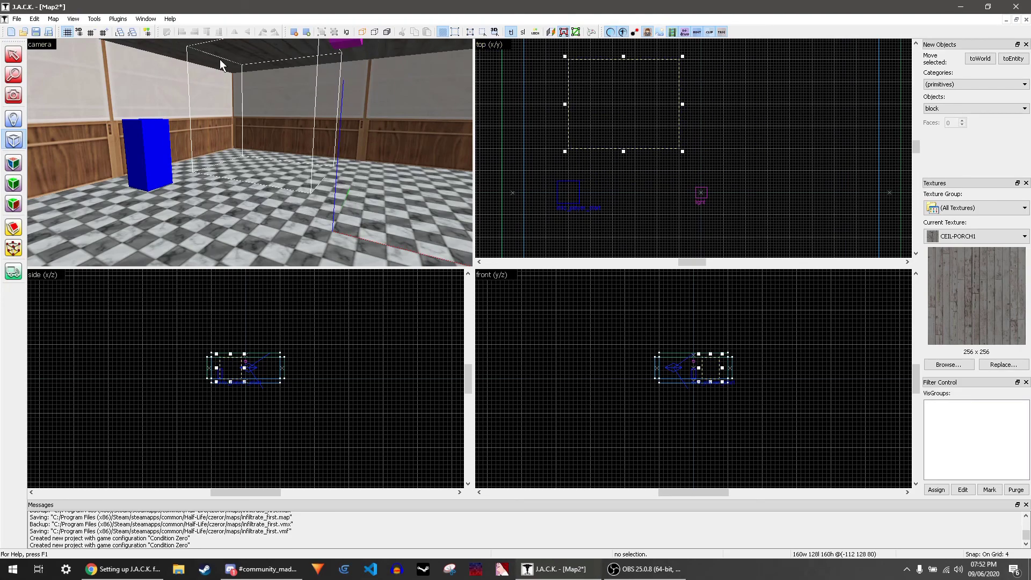
# Step: Raise and lower the grid size between coarser and finer spacing, finishing with a snap grid of 16
pyautogui.click(104, 33)
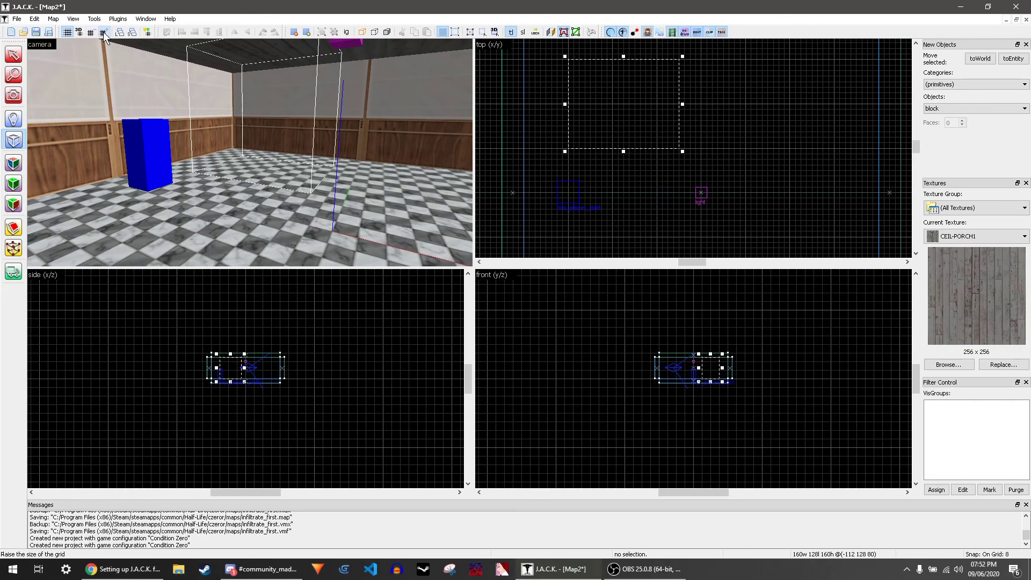
pyautogui.click(103, 33)
pyautogui.click(92, 33)
pyautogui.click(91, 33)
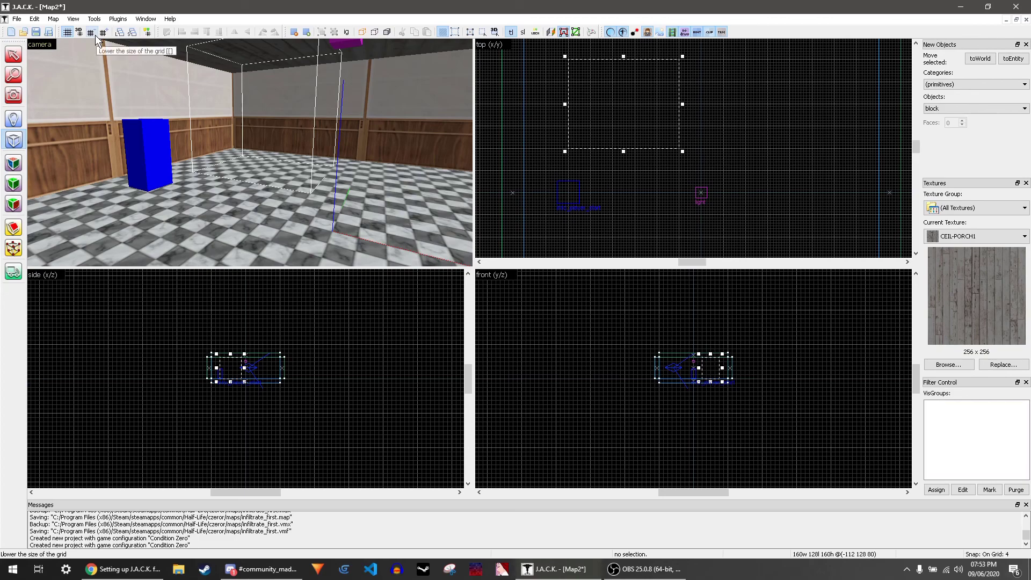
pyautogui.press(']')
pyautogui.press(']')
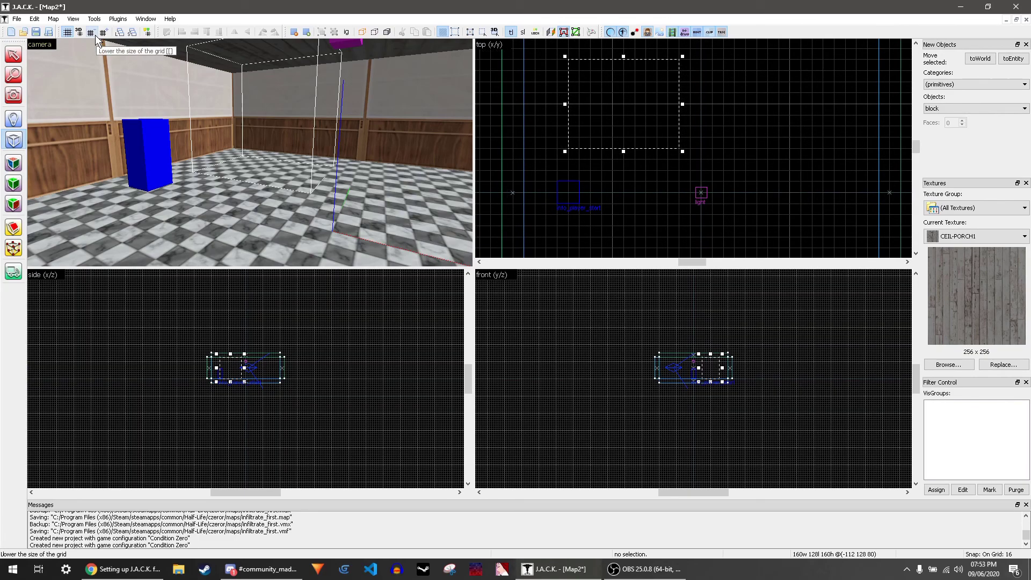
pyautogui.press('[')
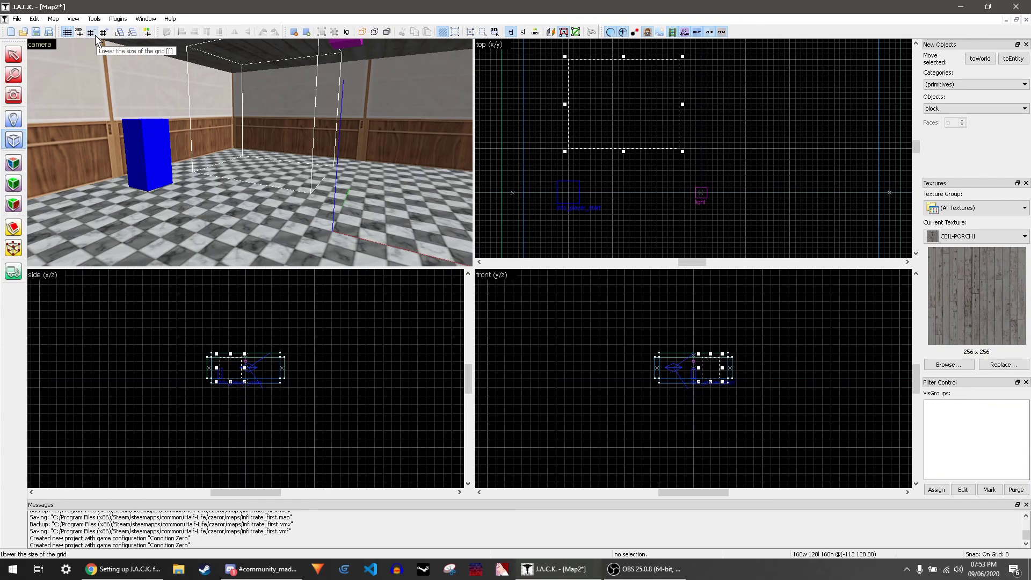
pyautogui.press(']')
pyautogui.press('[')
pyautogui.press(']')
pyautogui.press('[')
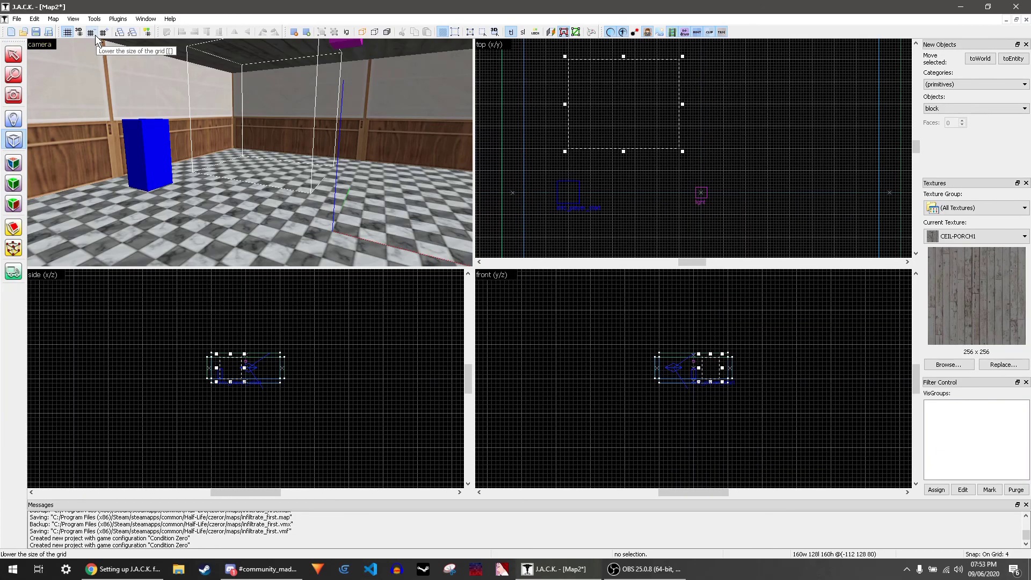
pyautogui.press(']')
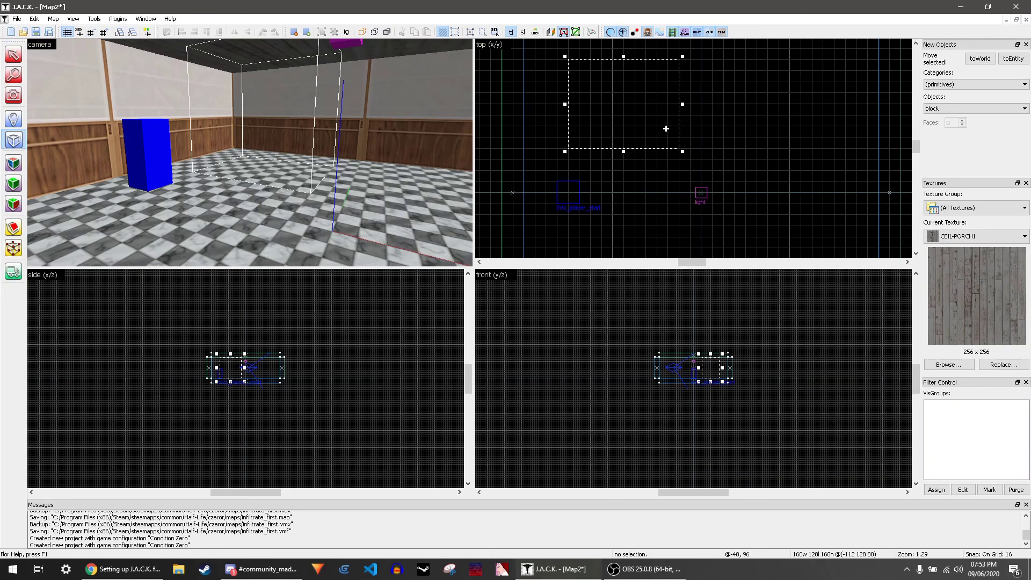
# Step: Reduce the outlined block's height to 96 in the front view, clear of both floor and ceiling, and create the block
pyautogui.scroll(5, 735, 370)
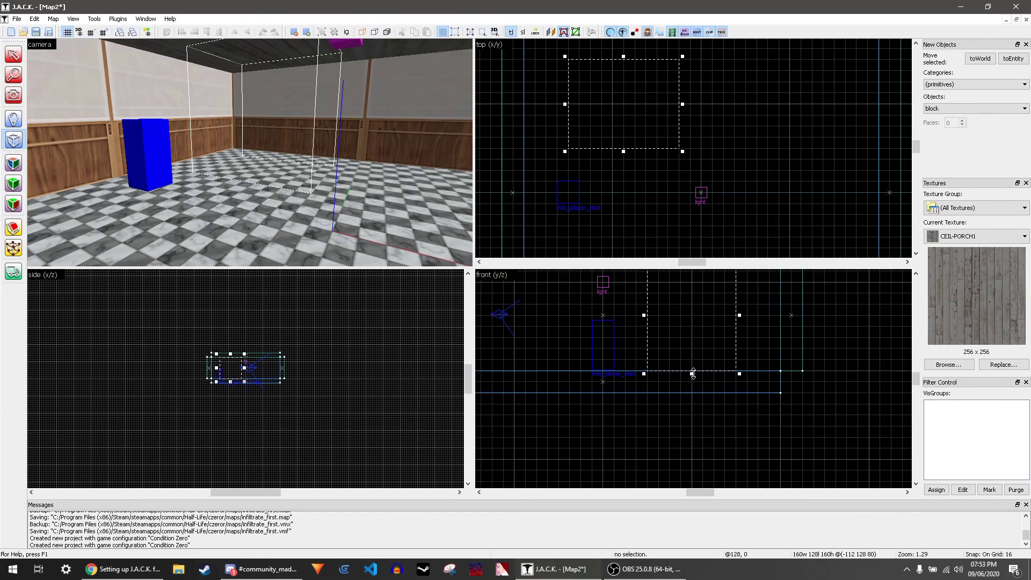
pyautogui.moveTo(692, 371); pyautogui.dragTo(693, 350)
pyautogui.scroll(-2, 697, 308)
pyautogui.moveTo(696, 298); pyautogui.dragTo(696, 315)
pyautogui.press('Return')
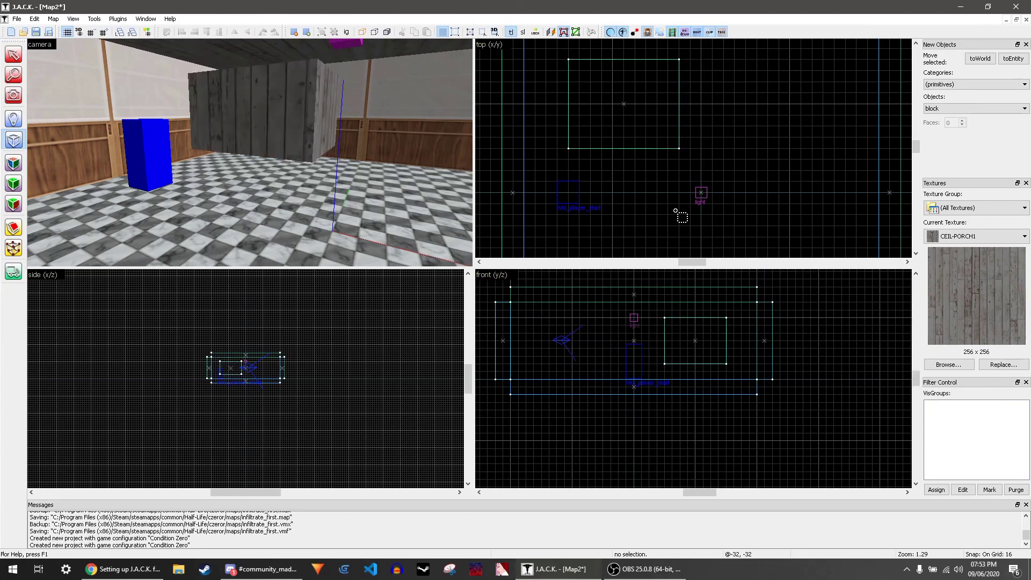
# Step: Select the new block, shrink it from one corner, move it above the light in the top view, and check it in the camera view
pyautogui.click(14, 56)
pyautogui.click(250, 117)
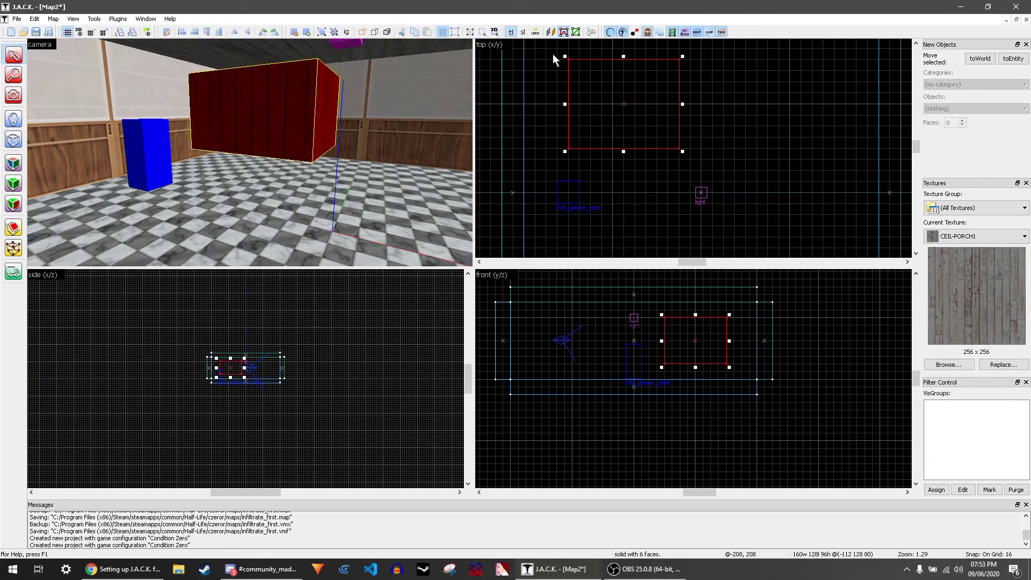
pyautogui.moveTo(565, 56); pyautogui.dragTo(578, 92)
pyautogui.moveTo(624, 123); pyautogui.dragTo(727, 111)
pyautogui.click(585, 165)
pyautogui.press('z')
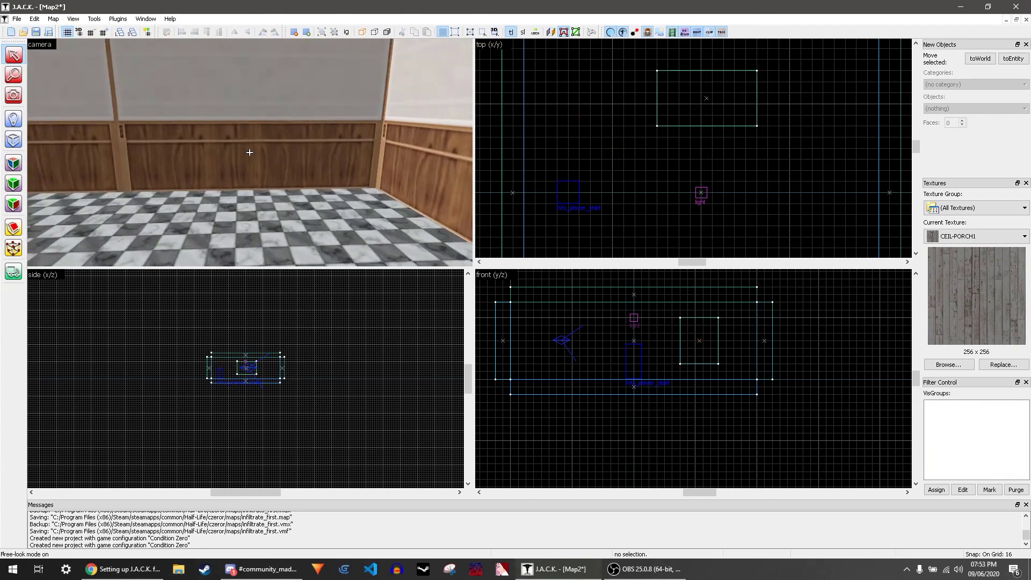
pyautogui.press('s')
pyautogui.press('z')
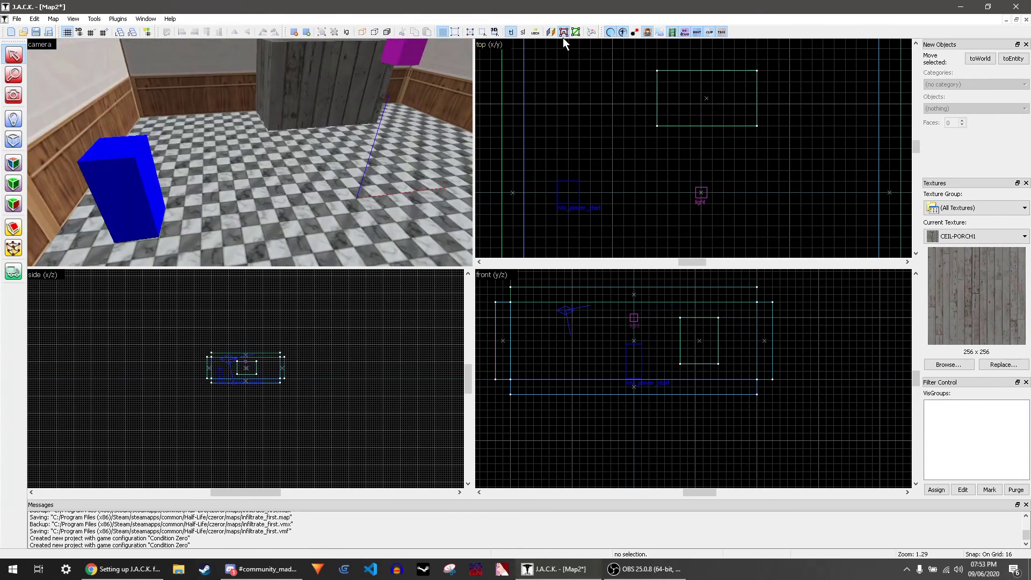
# Step: Save the map as awesome.vmf and compile it with normal CSG, BSP, VIS and LIGHT, without running the game
pyautogui.hotkey('ctrl', 's')
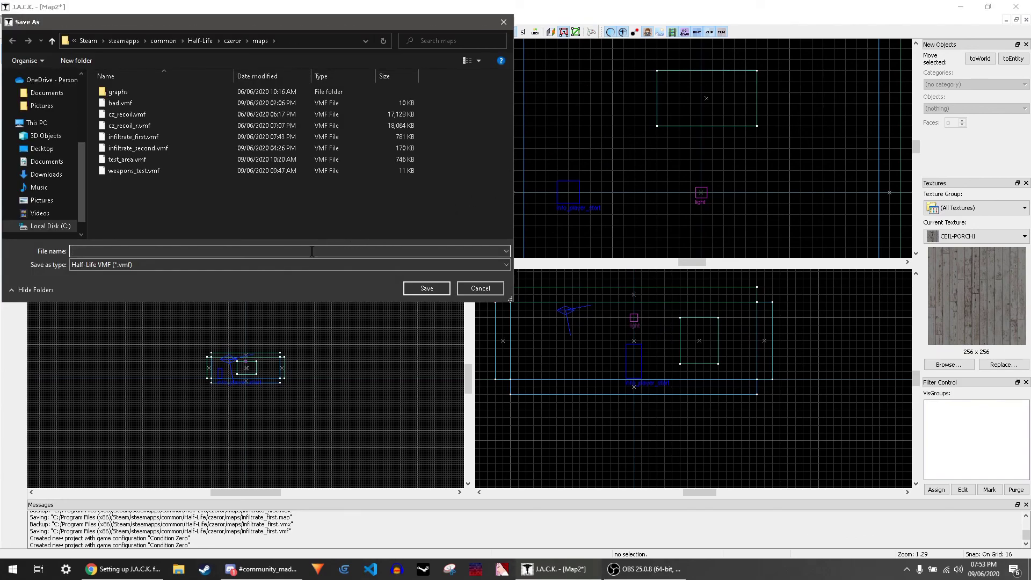
pyautogui.click(430, 289)
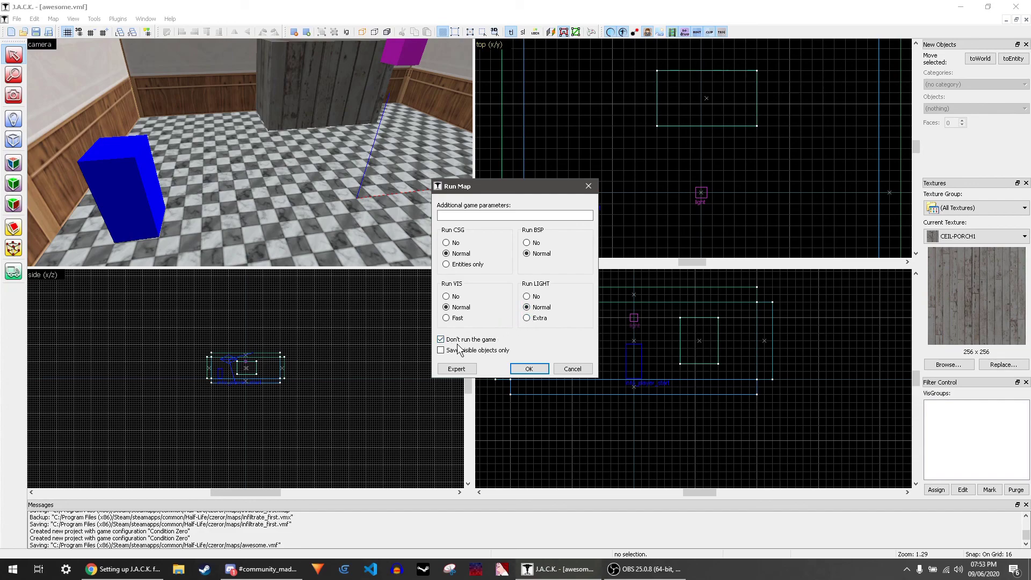
pyautogui.click(528, 369)
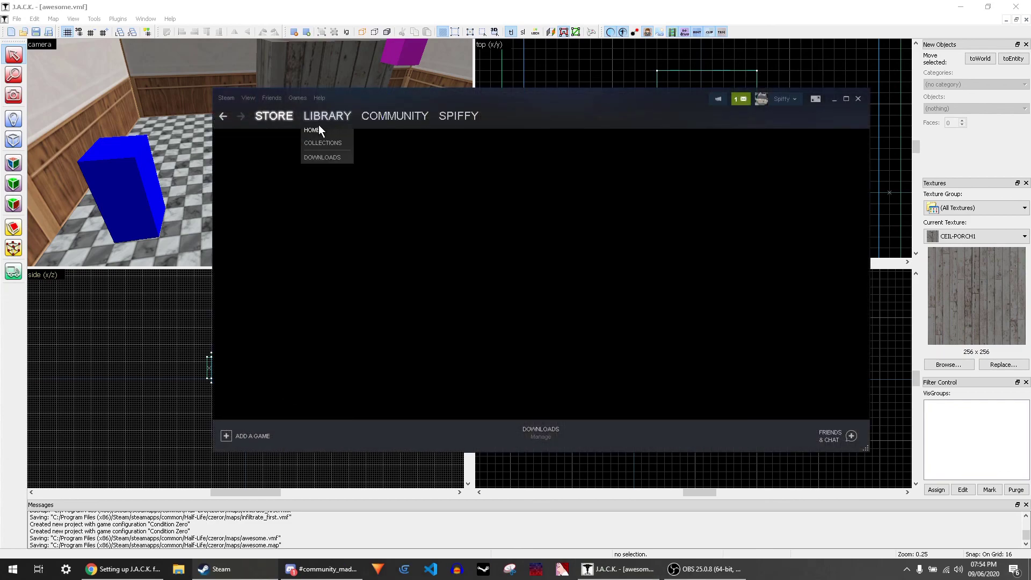
# Step: Switch to the Steam library and launch Counter-Strike: Condition Zero Deleted Scenes
pyautogui.click(323, 117)
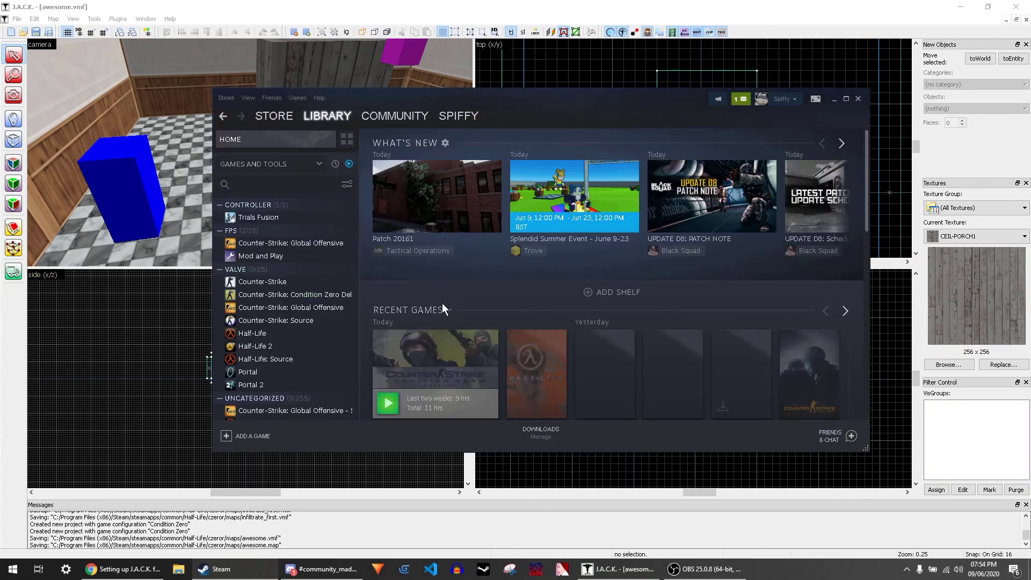
pyautogui.click(325, 295)
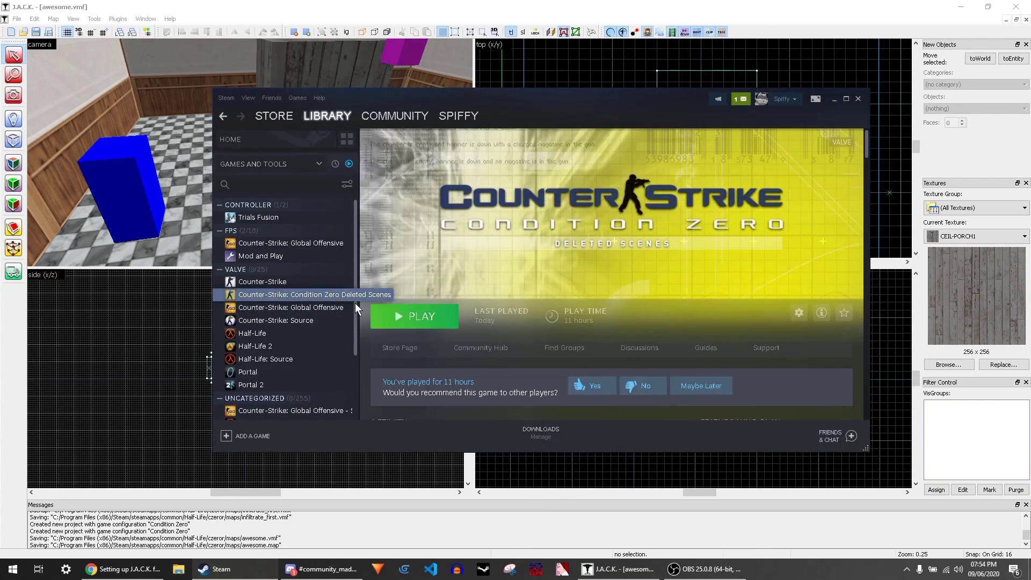
pyautogui.click(409, 322)
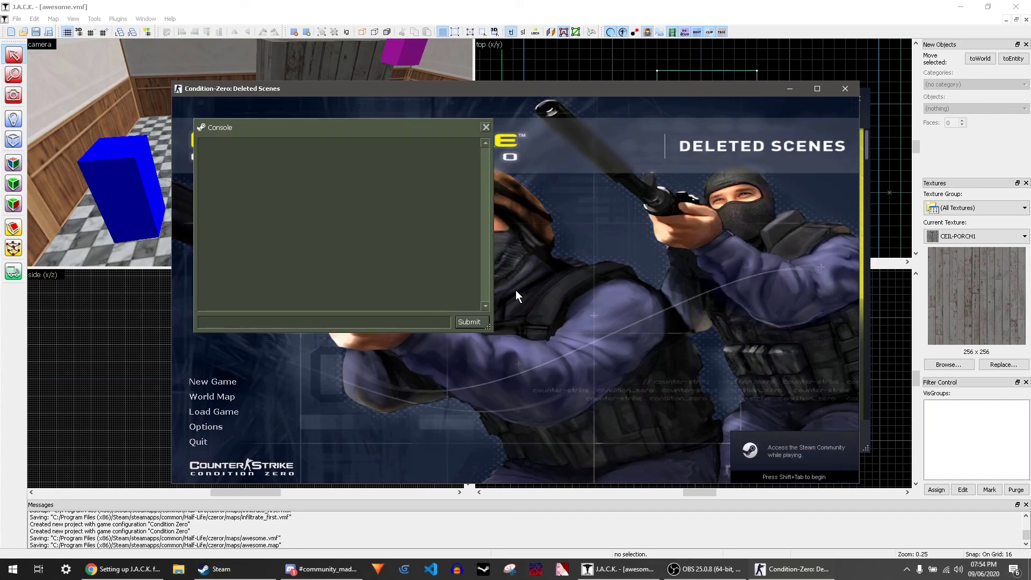
# Step: Load the compiled map in the game with the console command "map awesome"
pyautogui.write('map awesome')
pyautogui.press('Return')
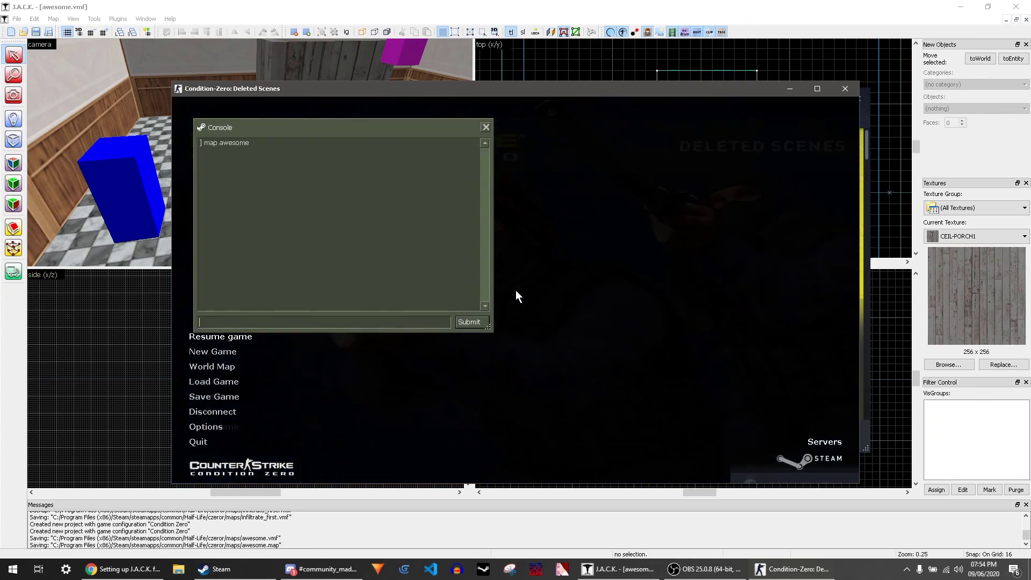
# Step: Walk around the room in the game to examine the wooden block, walls, floor and lit ceiling
pyautogui.press('w')
pyautogui.press('a')
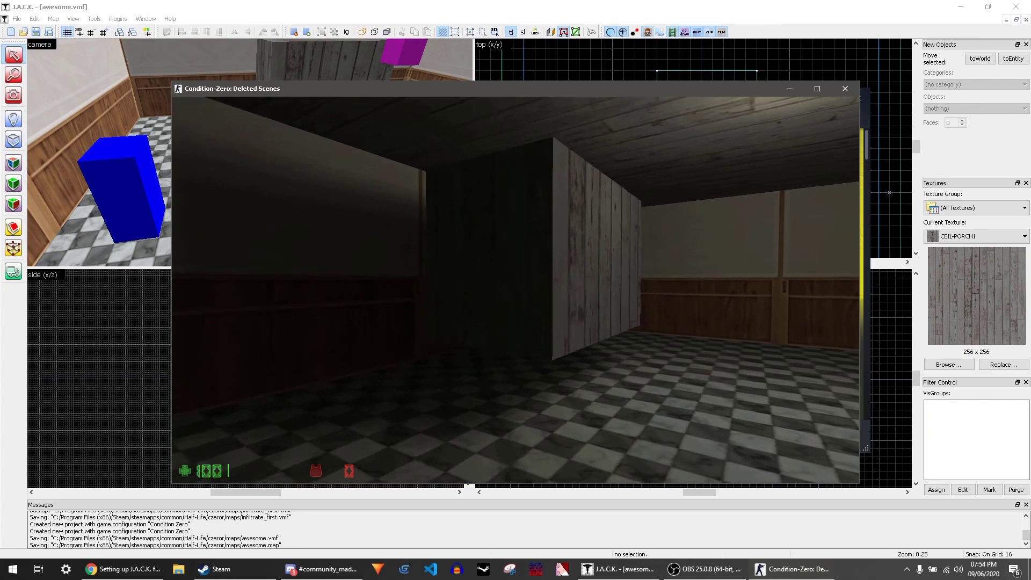
pyautogui.press('d')
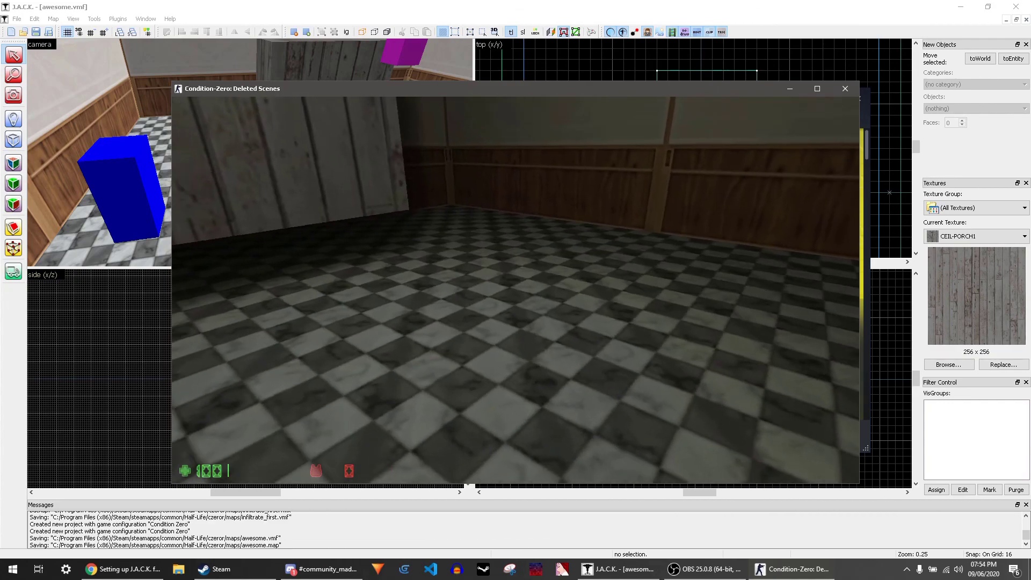
pyautogui.press('s')
pyautogui.press('a')
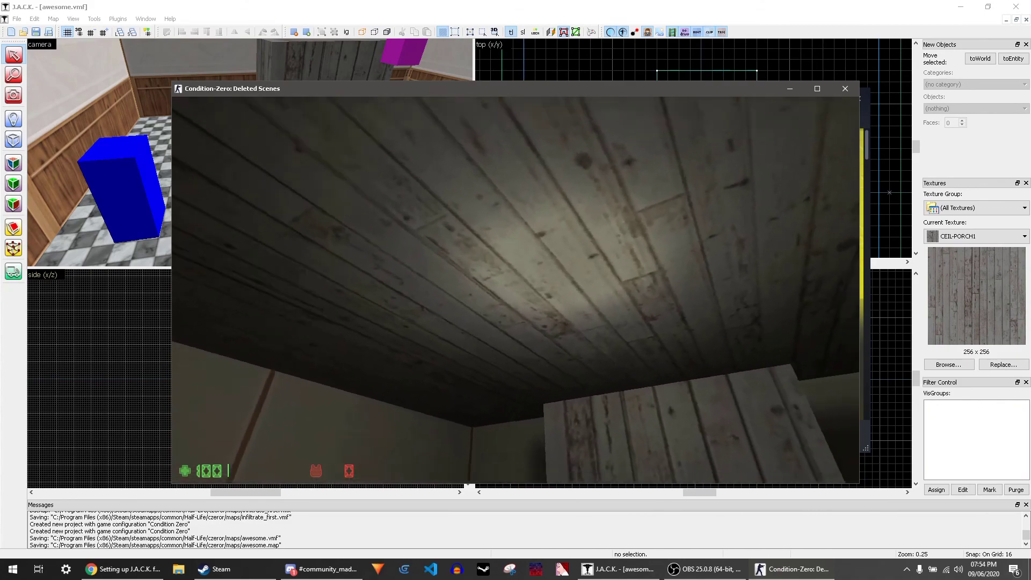